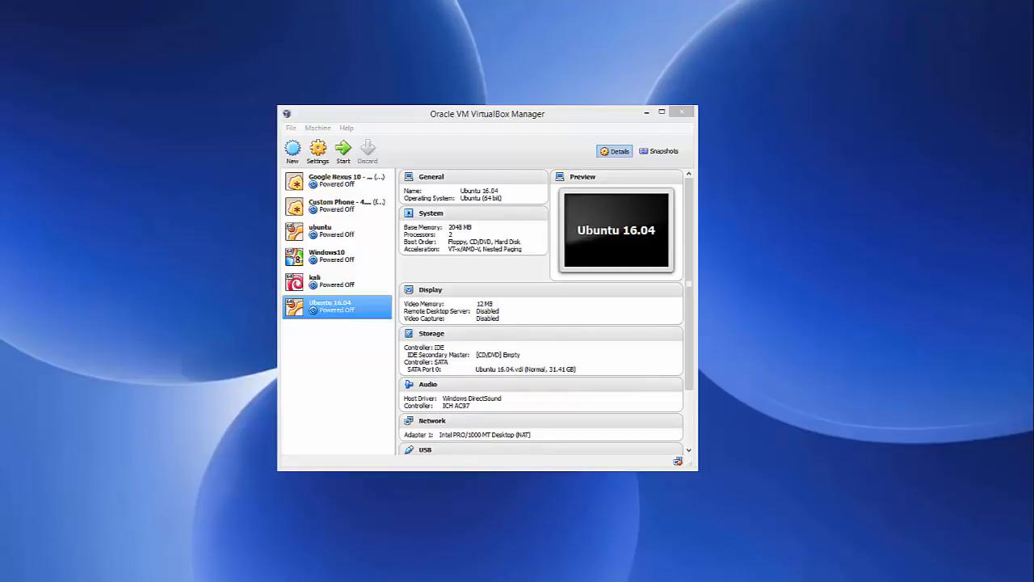
Step: Switch to the web browser and open the Fedora Workstation download page from the search results for fedora
{"action": "left_click", "coordinate": [366, 580]}
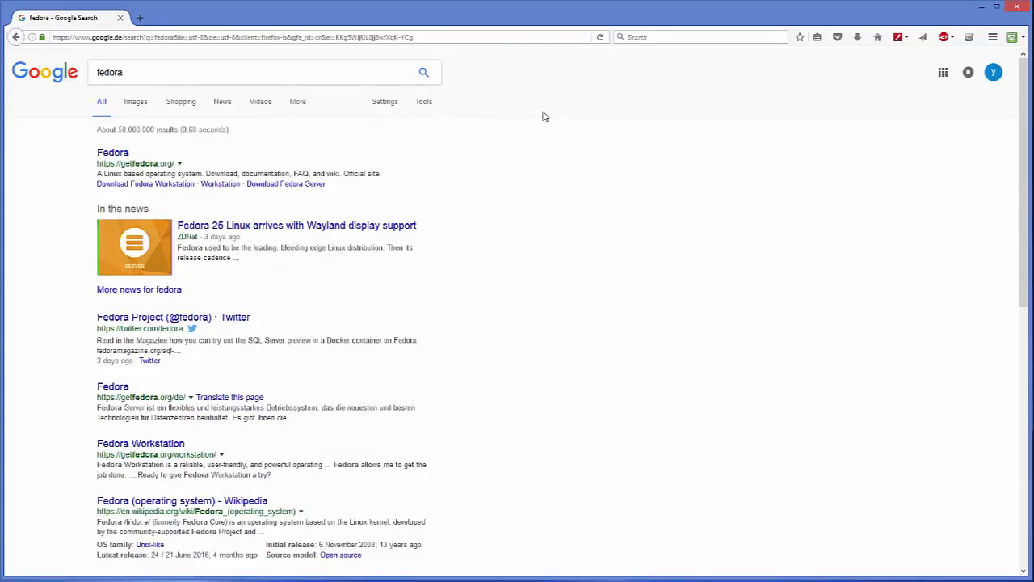
{"action": "left_click", "coordinate": [117, 155]}
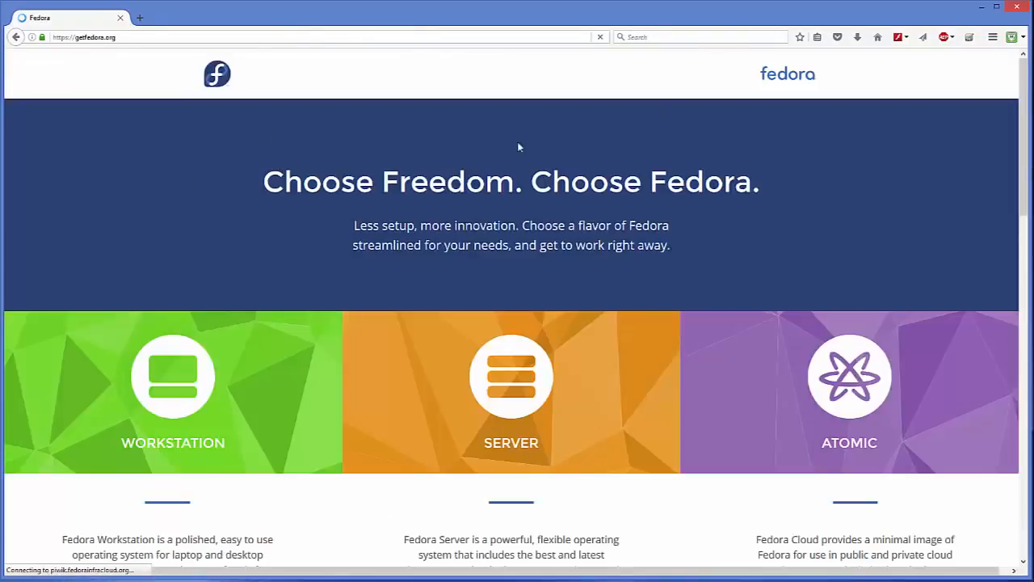
{"action": "scroll", "coordinate": [206, 233], "scroll_direction": "down", "scroll_amount": 2}
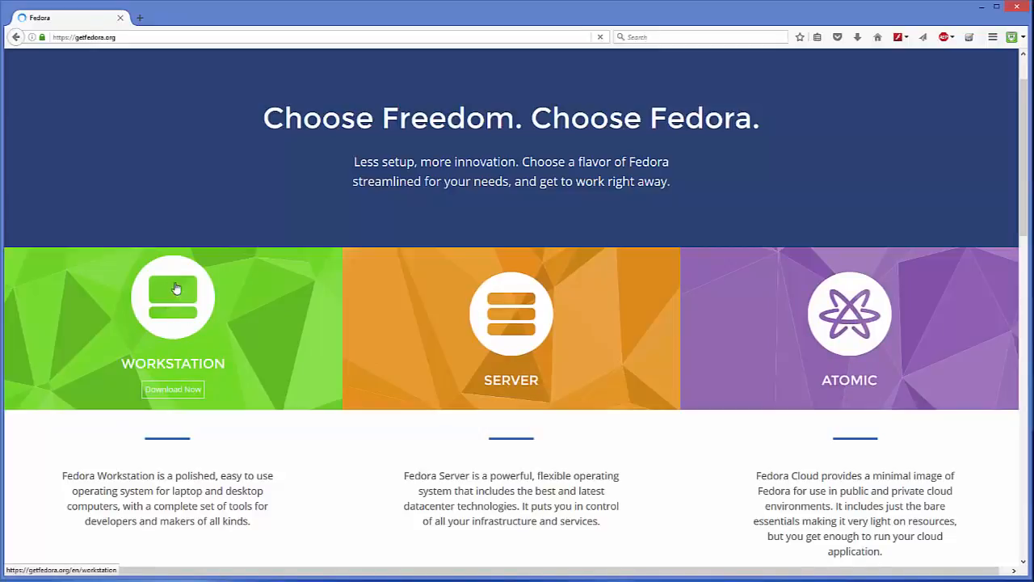
{"action": "left_click", "coordinate": [166, 310]}
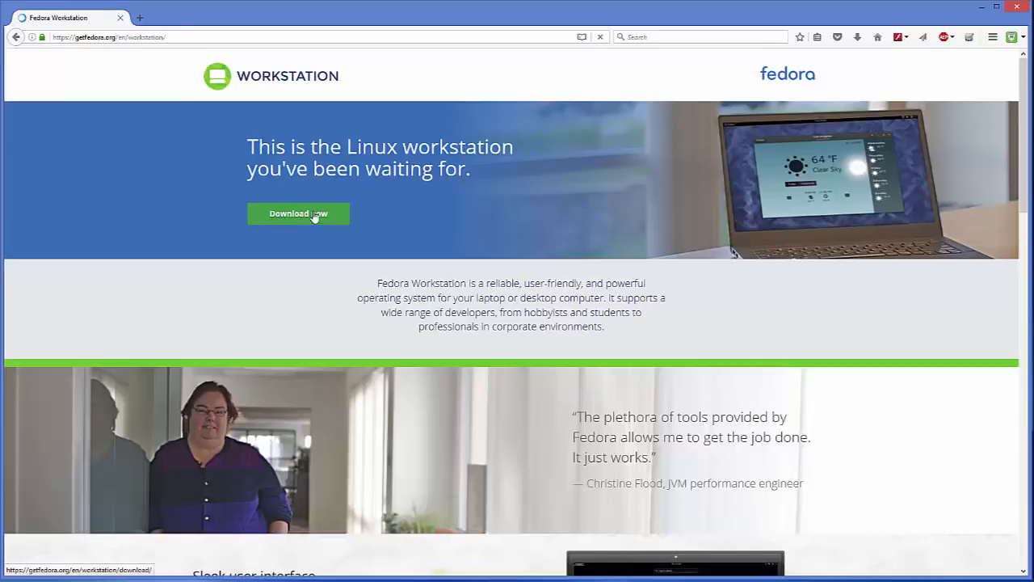
{"action": "left_click", "coordinate": [285, 219]}
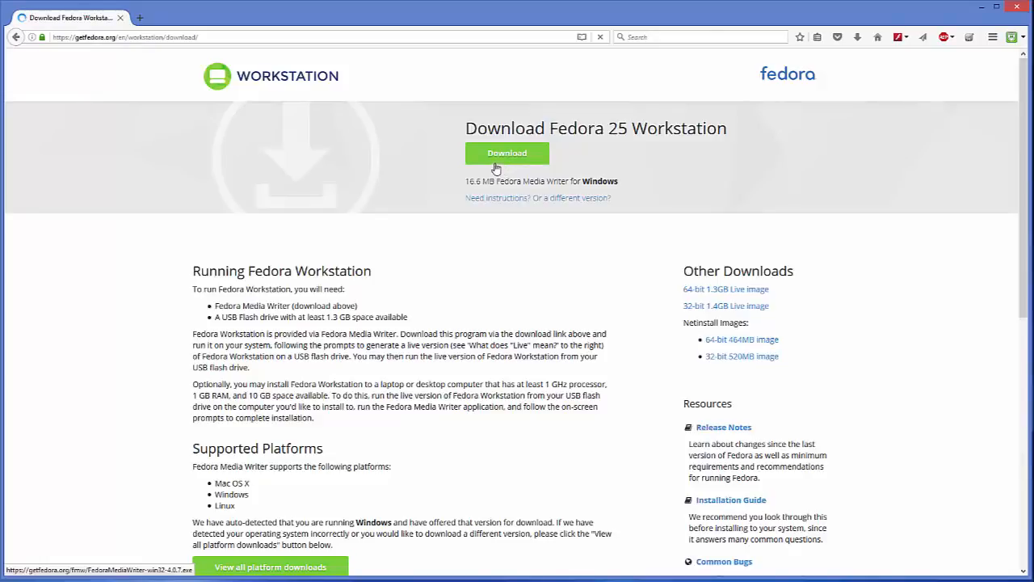
Step: Request the 64-bit Live image of Fedora 25 Workstation, check its file size, and cancel the download
{"action": "left_click", "coordinate": [521, 165]}
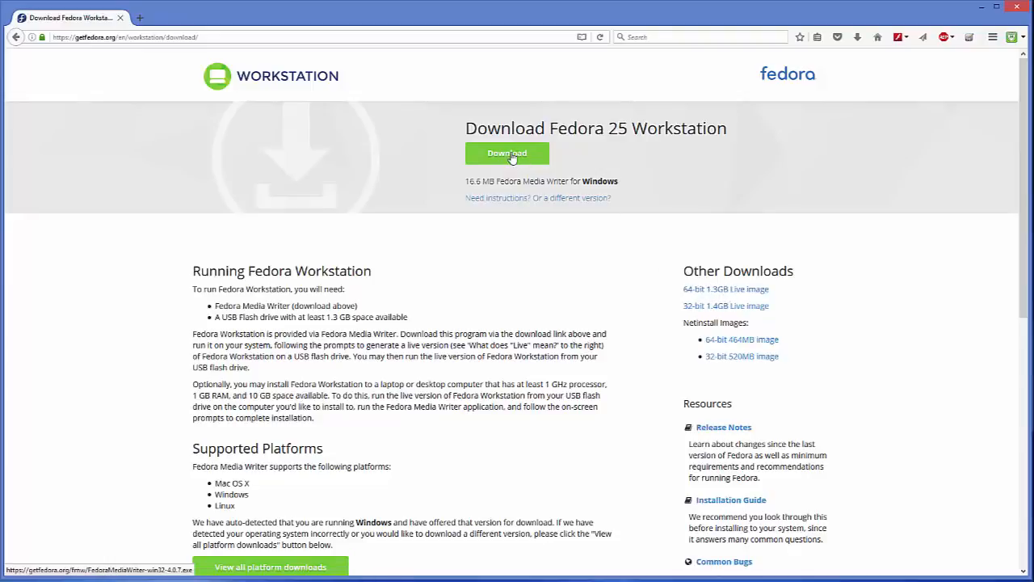
{"action": "left_click", "coordinate": [695, 293]}
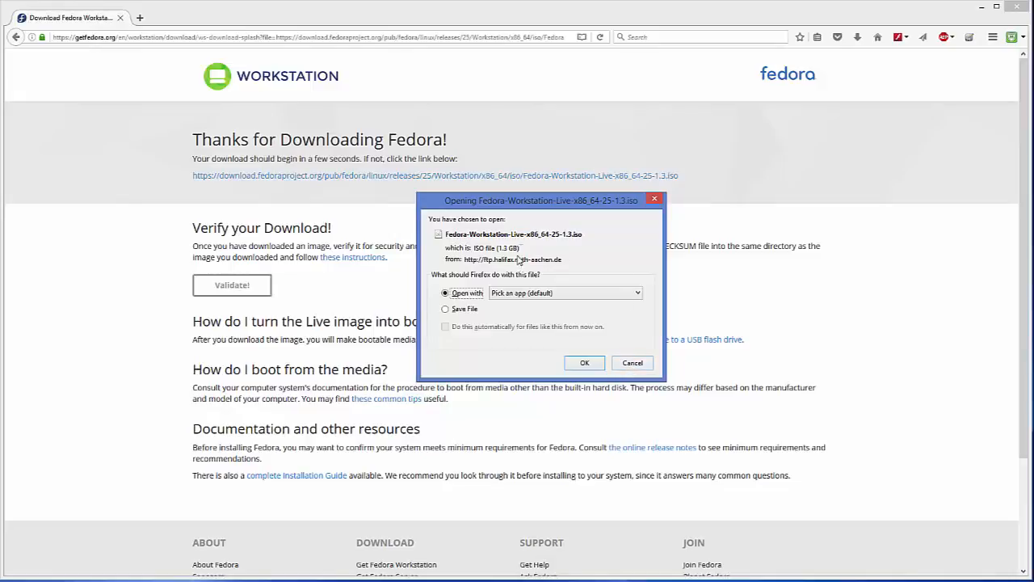
{"action": "left_click_drag", "start_coordinate": [520, 248], "coordinate": [493, 248]}
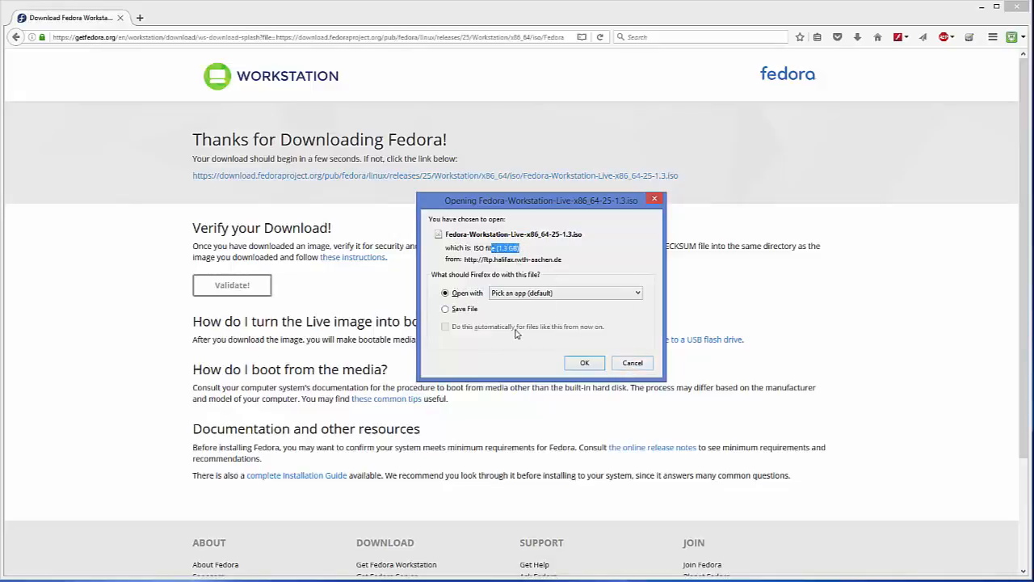
{"action": "left_click", "coordinate": [630, 363]}
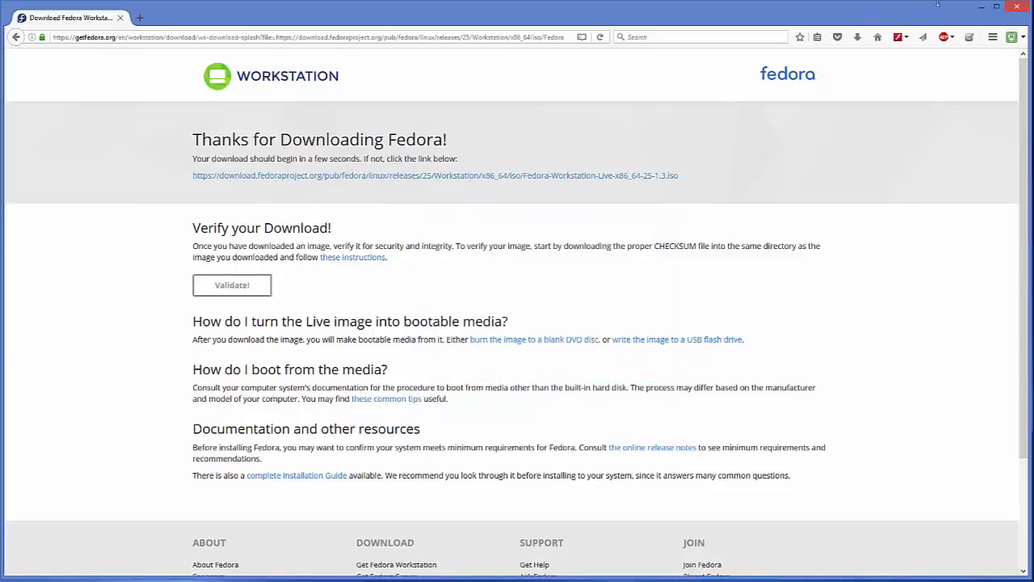
Step: Check the Fedora Workstation ISO in the Fedora folder under Videos and return to Oracle VM VirtualBox Manager
{"action": "left_click", "coordinate": [979, 9]}
{"action": "left_click", "coordinate": [78, 579]}
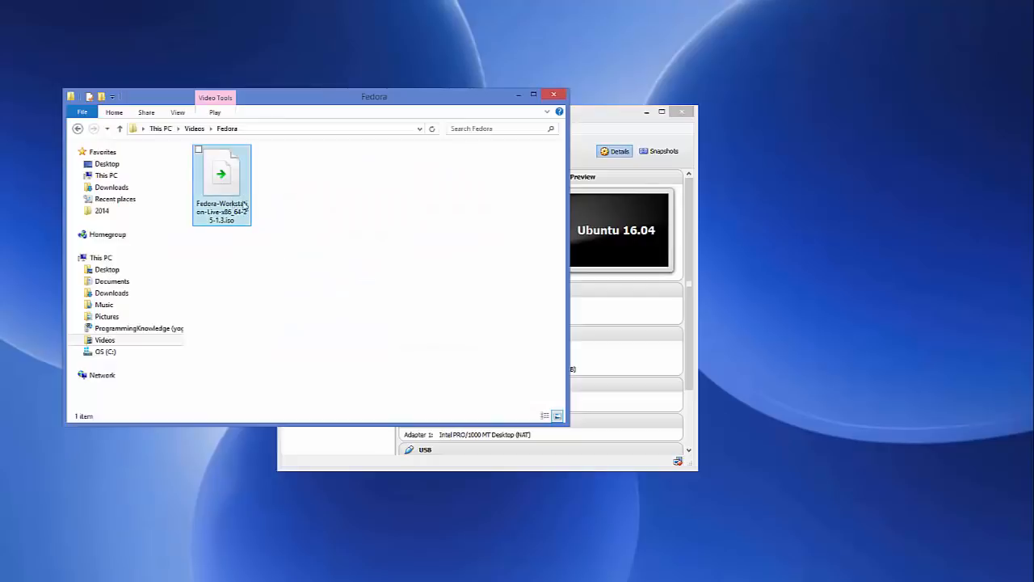
{"action": "left_click", "coordinate": [517, 95]}
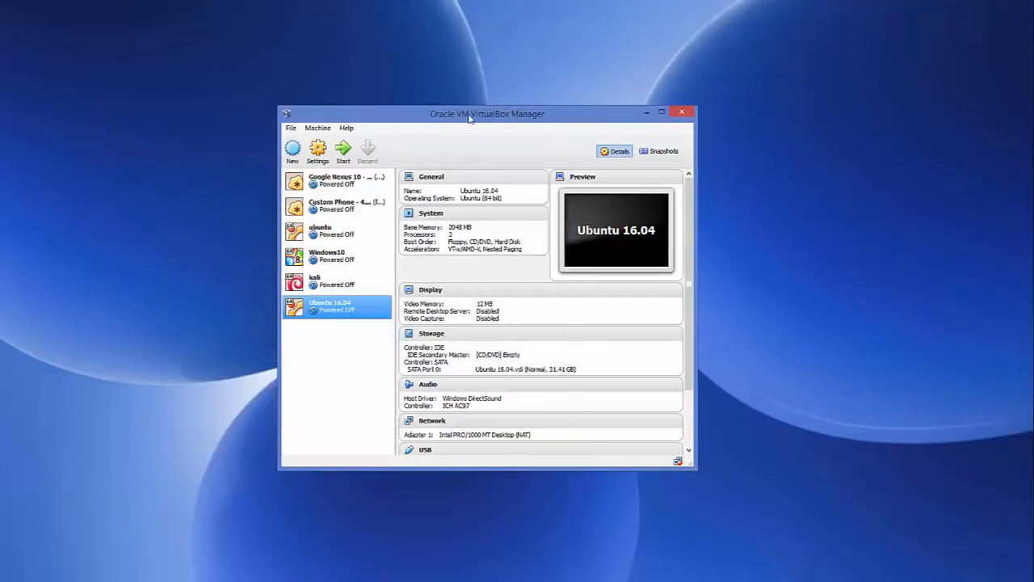
{"action": "left_click_drag", "start_coordinate": [474, 112], "coordinate": [480, 102]}
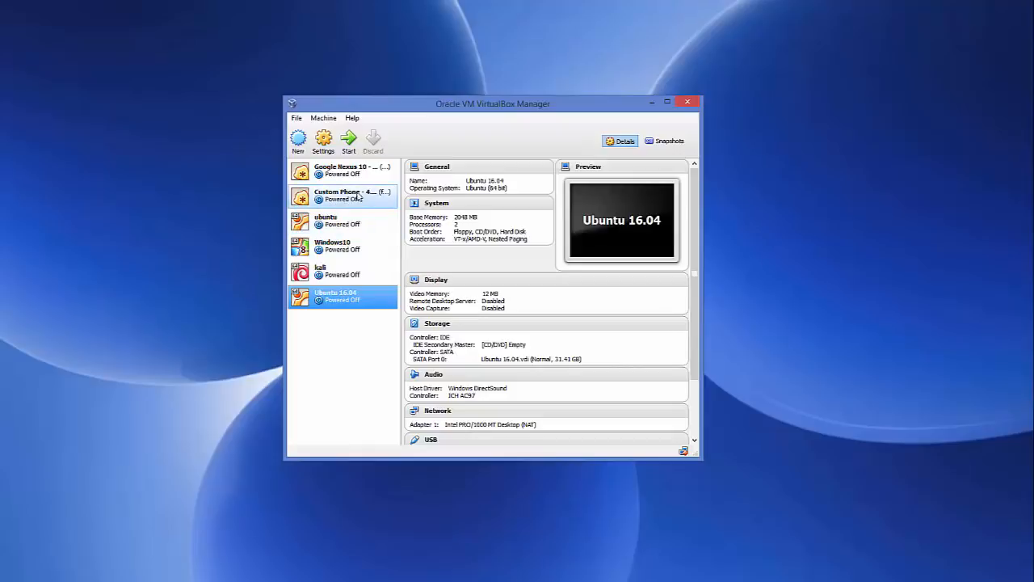
Step: Start a new virtual machine named fedora with type Linux and version Fedora (64 bit)
{"action": "left_click", "coordinate": [298, 143]}
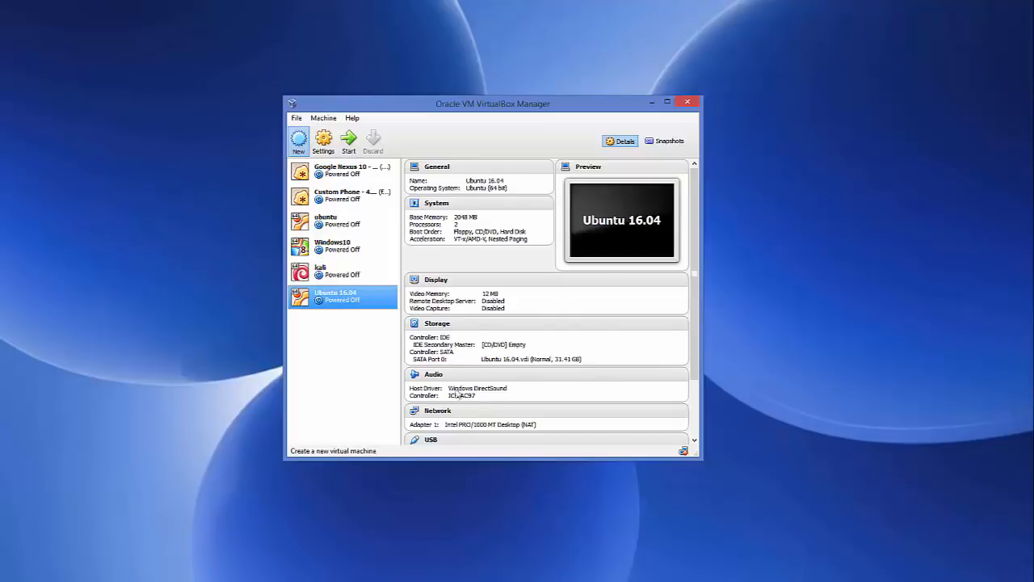
{"action": "key", "text": "ctrl+n"}
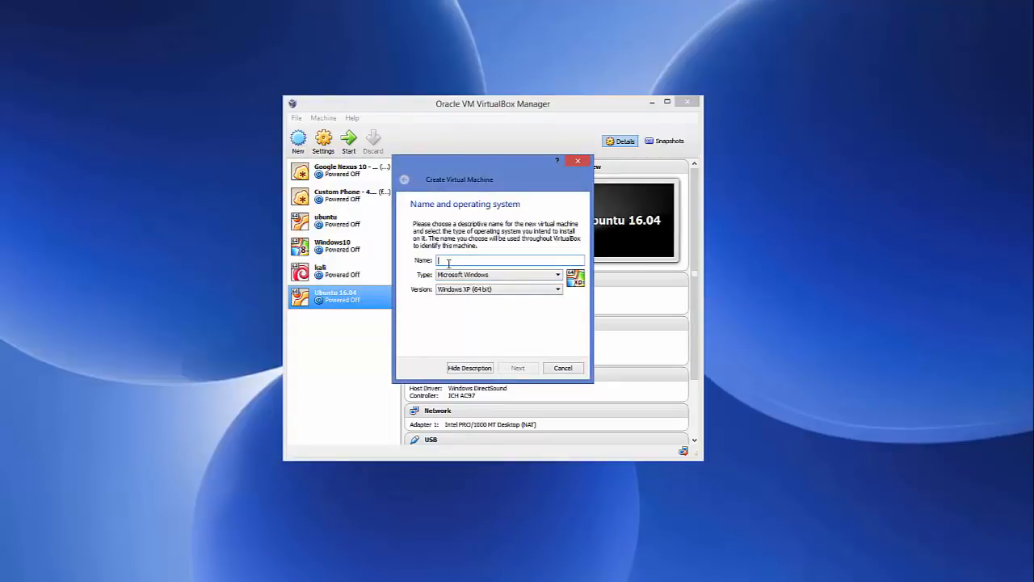
{"action": "type", "text": "Fedo"}
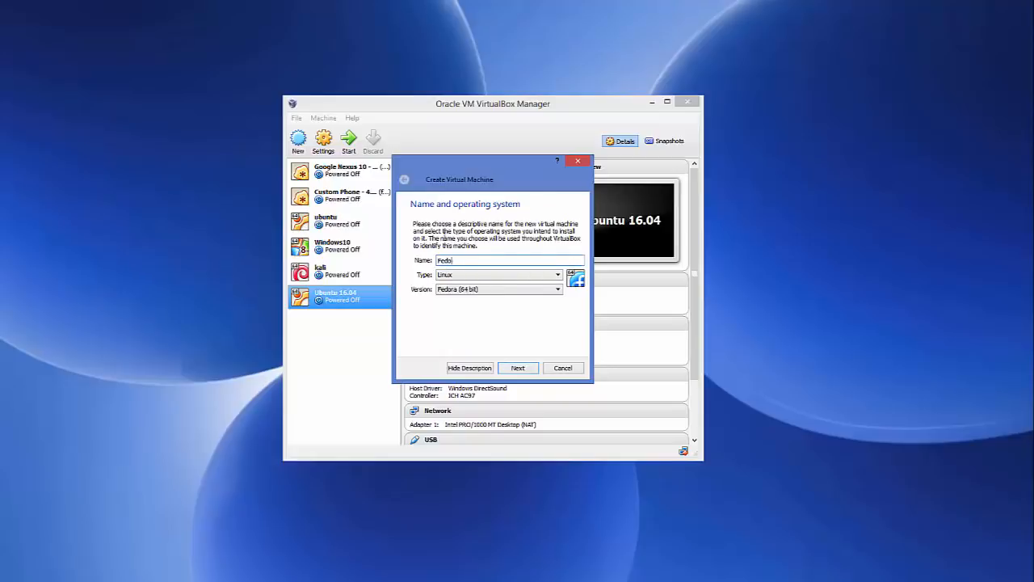
{"action": "double_click", "coordinate": [436, 260]}
{"action": "left_click", "coordinate": [465, 291]}
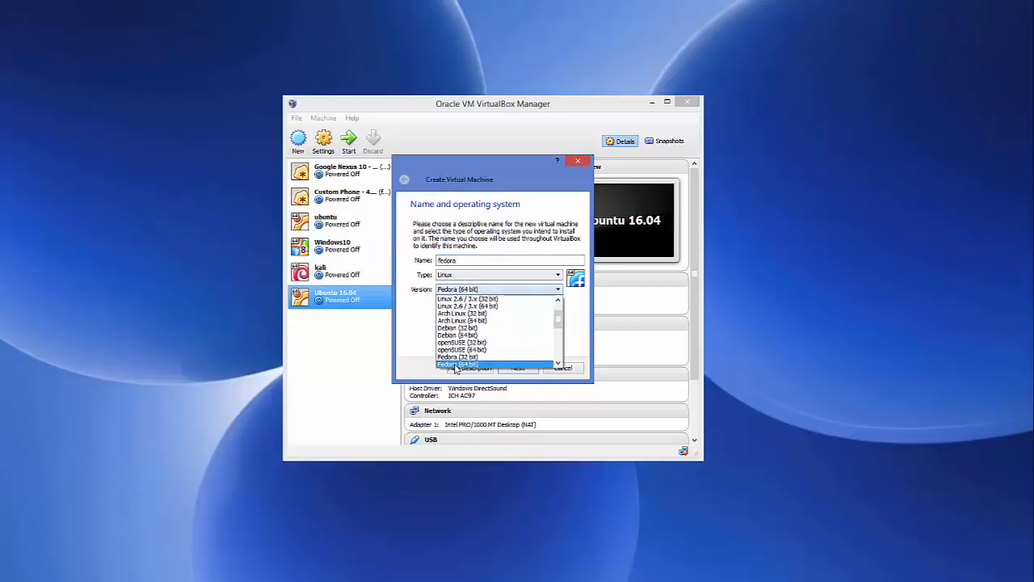
{"action": "left_click", "coordinate": [457, 365]}
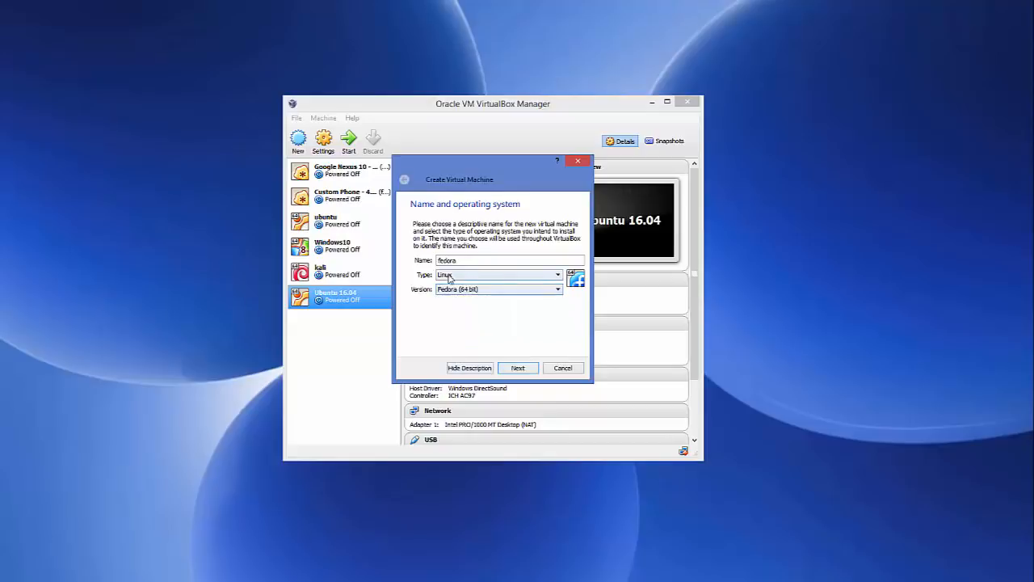
{"action": "left_click", "coordinate": [518, 369]}
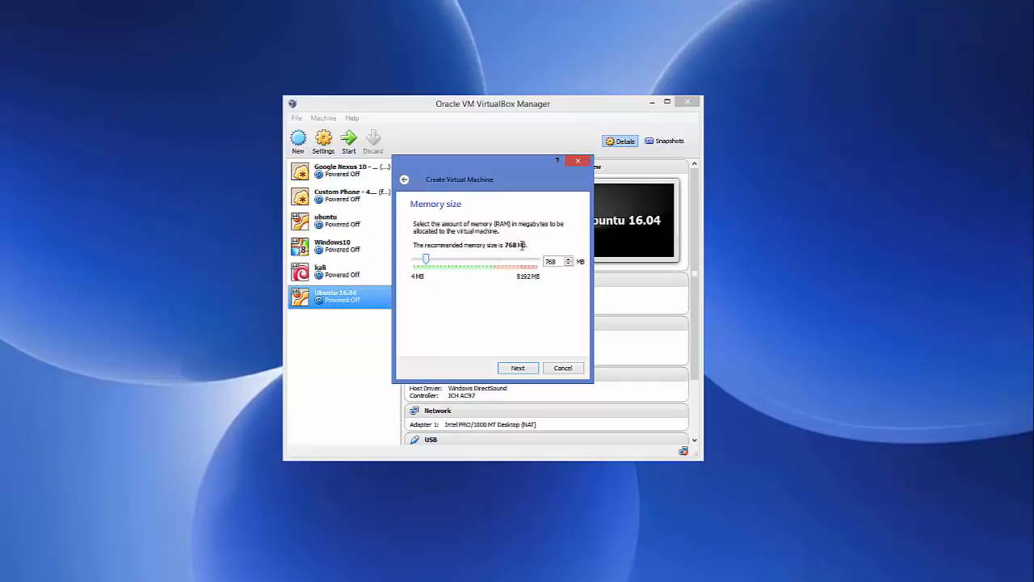
Step: Give the virtual machine 2048 MB of memory and choose to create a virtual hard drive now
{"action": "left_click_drag", "start_coordinate": [428, 263], "coordinate": [445, 265]}
{"action": "left_click", "coordinate": [516, 368]}
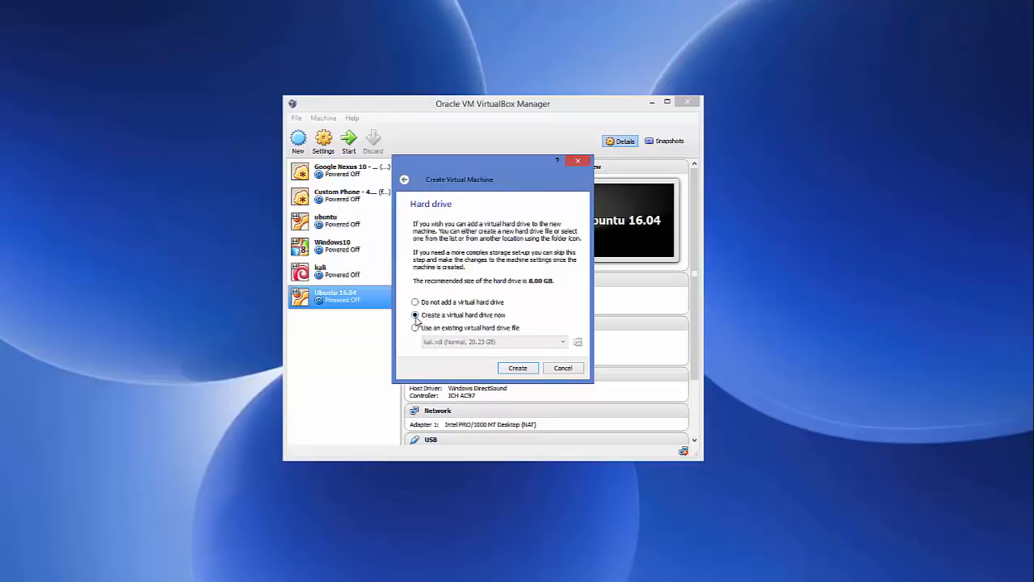
{"action": "left_click", "coordinate": [516, 369]}
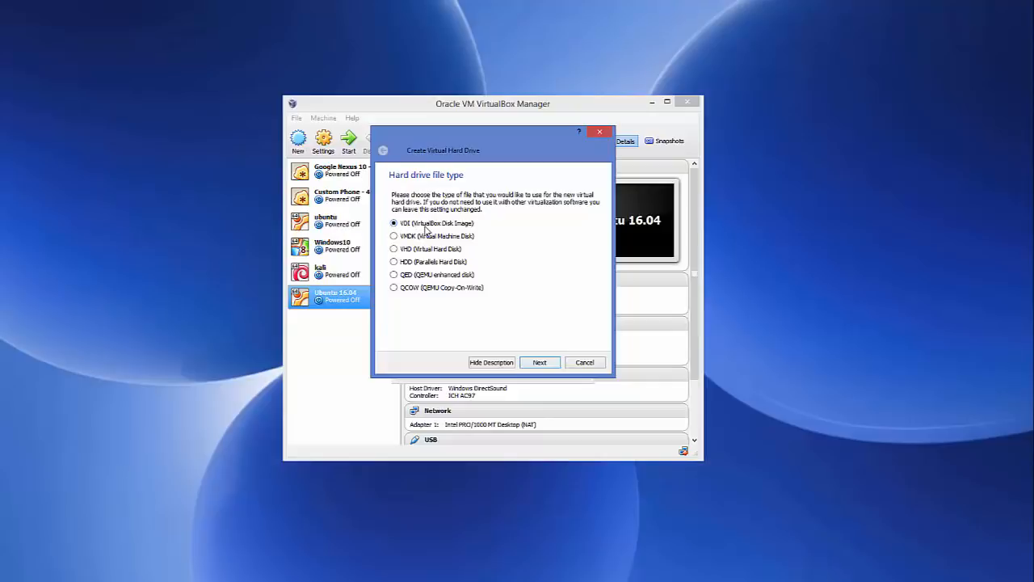
Step: Create a dynamically allocated VDI hard drive named fedora with a size of about 20.23 GB
{"action": "left_click", "coordinate": [539, 363]}
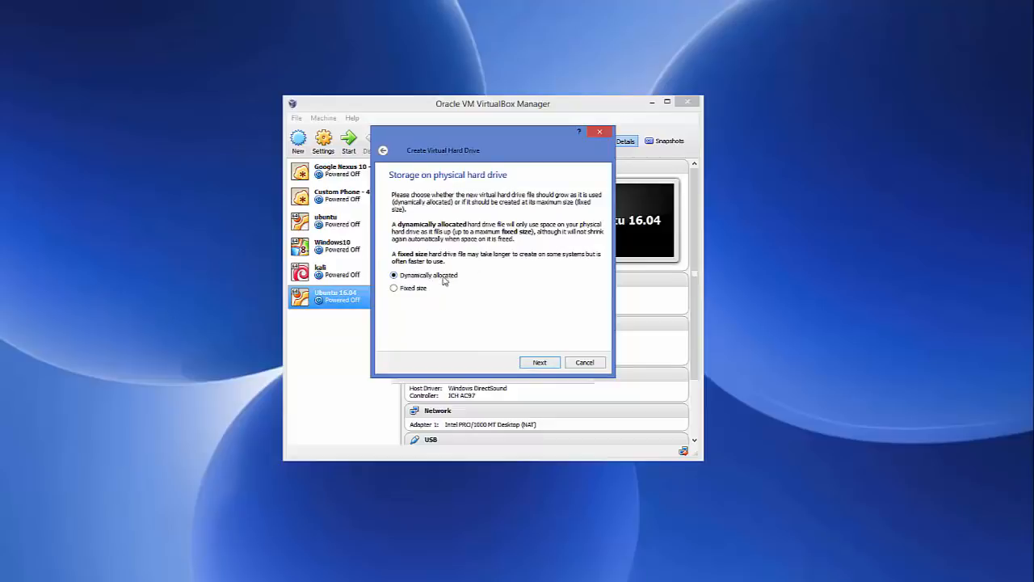
{"action": "left_click", "coordinate": [539, 362]}
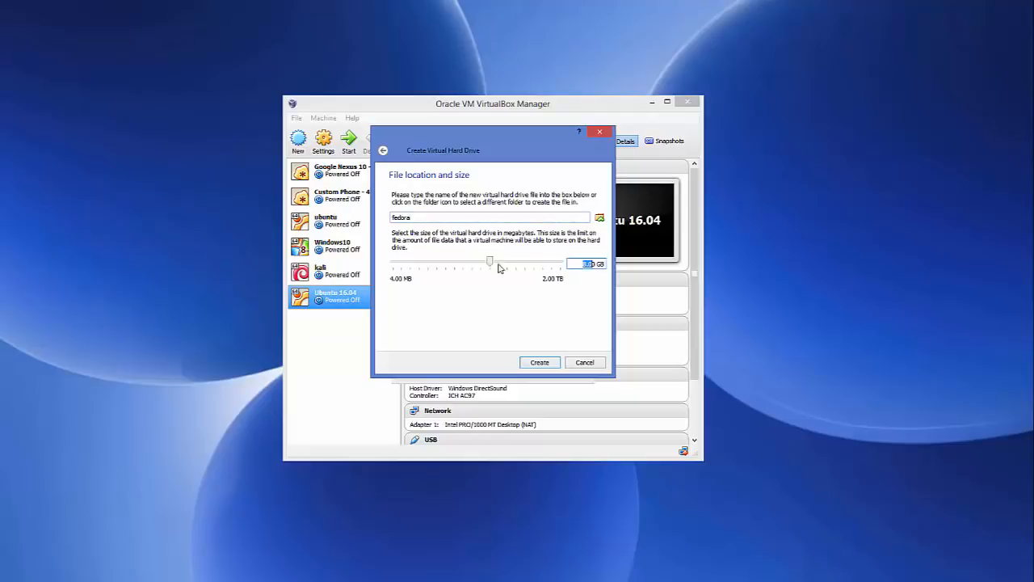
{"action": "left_click_drag", "start_coordinate": [489, 261], "coordinate": [503, 266]}
{"action": "left_click", "coordinate": [533, 363]}
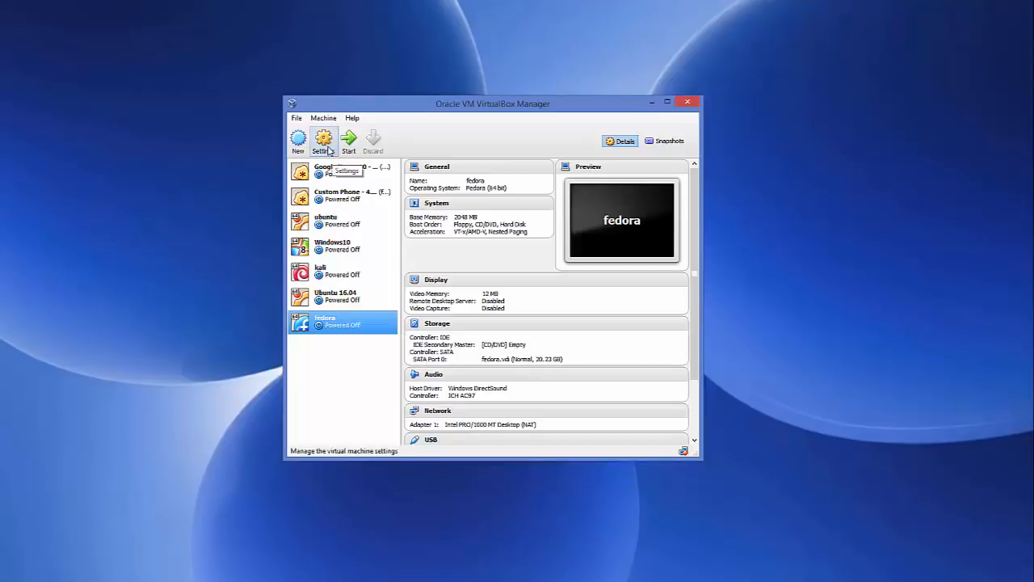
Step: Open the settings of the fedora virtual machine and enlarge the settings window
{"action": "right_click", "coordinate": [337, 328]}
{"action": "left_click", "coordinate": [363, 338]}
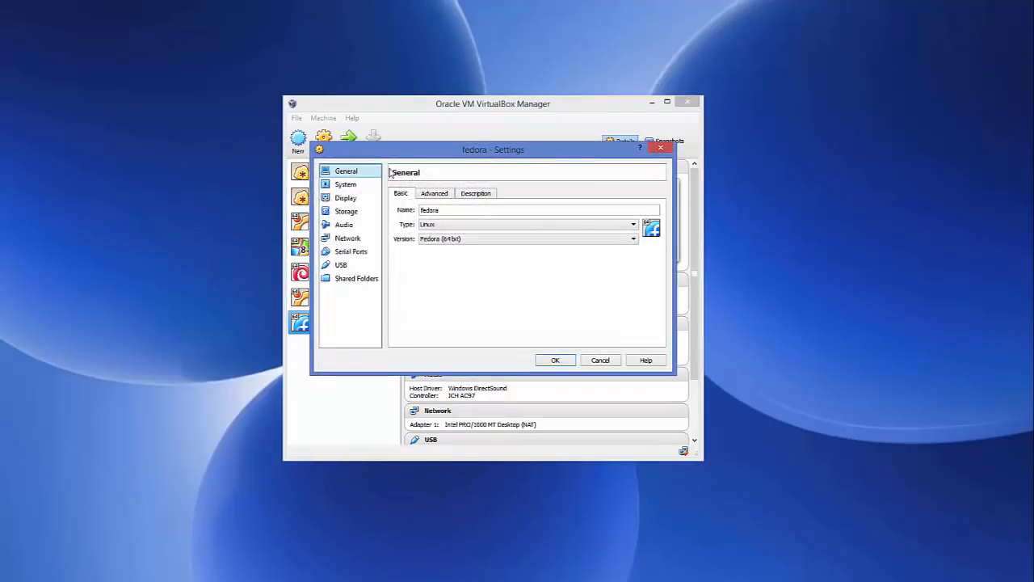
{"action": "left_click_drag", "start_coordinate": [409, 155], "coordinate": [423, 148]}
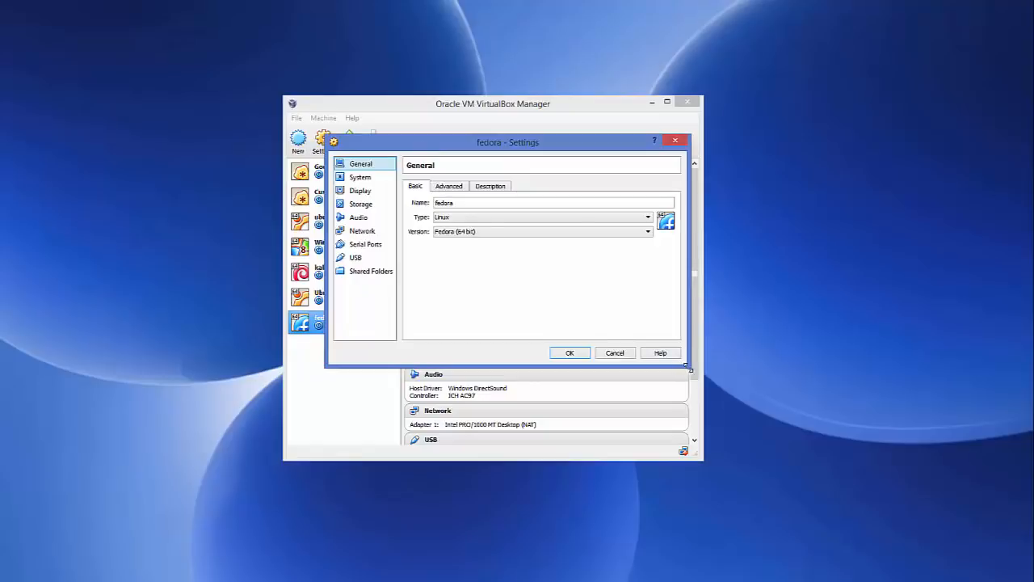
{"action": "left_click_drag", "start_coordinate": [687, 366], "coordinate": [717, 412]}
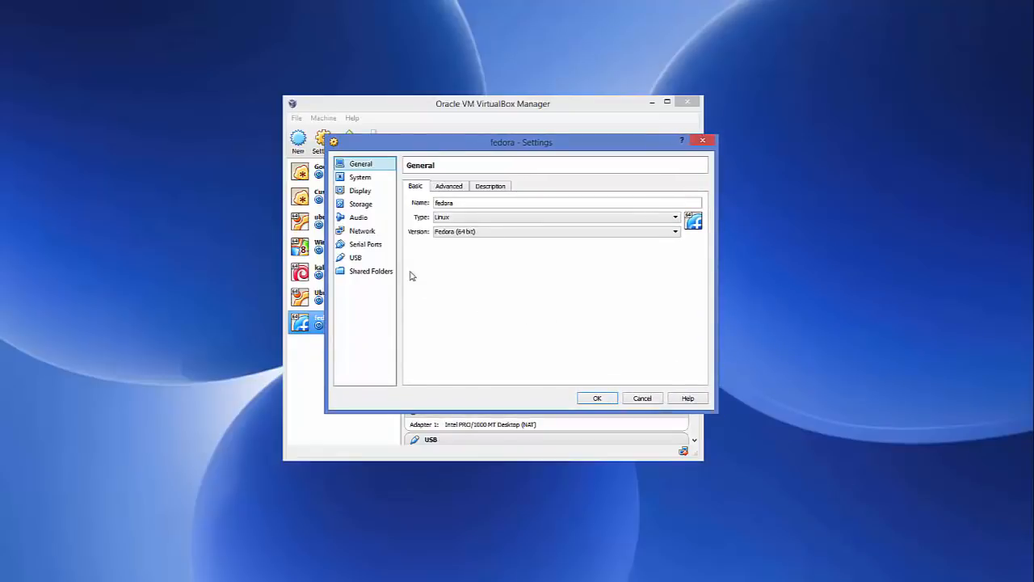
{"action": "left_click_drag", "start_coordinate": [327, 261], "coordinate": [279, 257]}
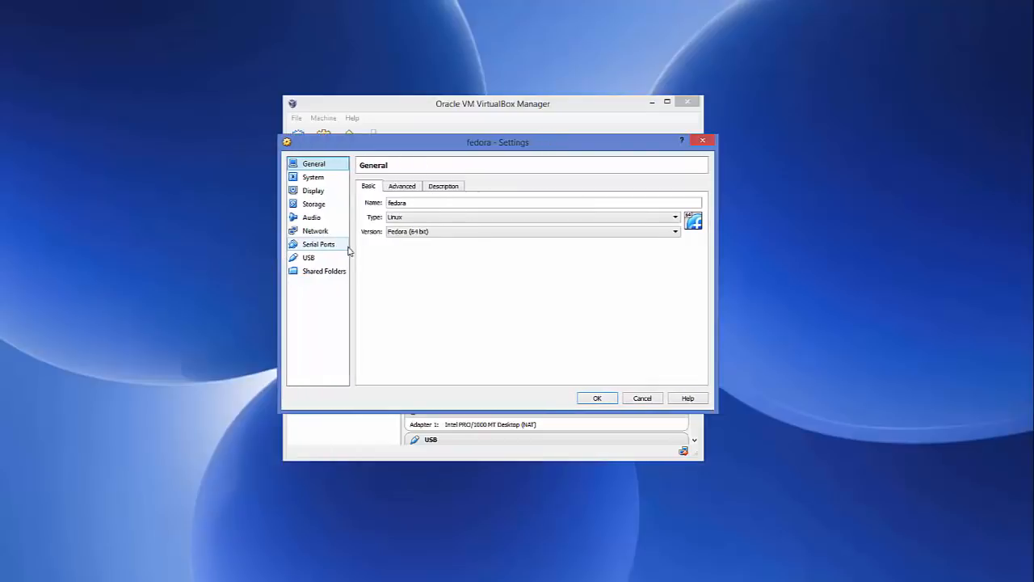
Step: Set the number of processors in the fedora machine's system settings to 2
{"action": "left_click", "coordinate": [315, 177]}
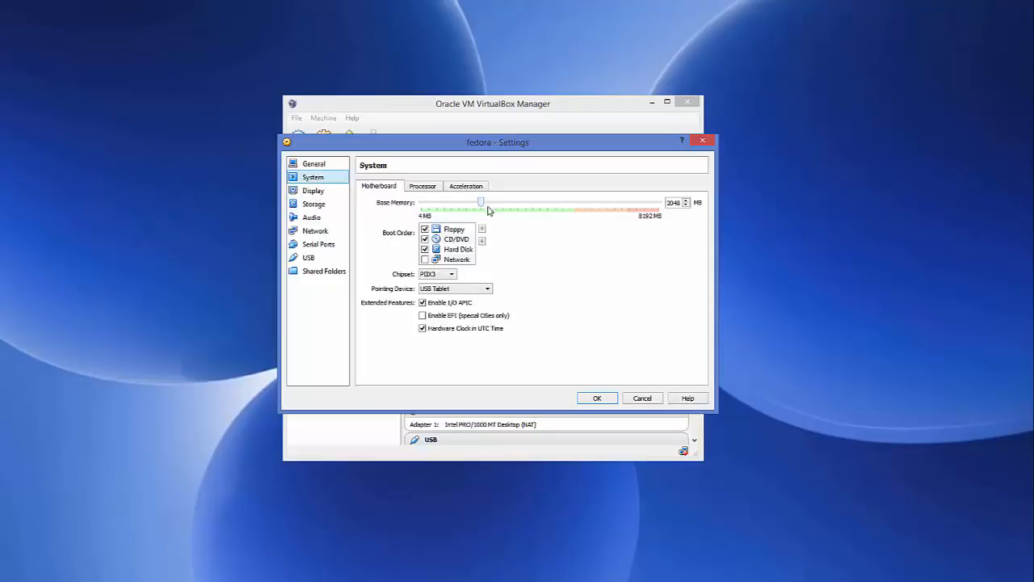
{"action": "left_click", "coordinate": [425, 188]}
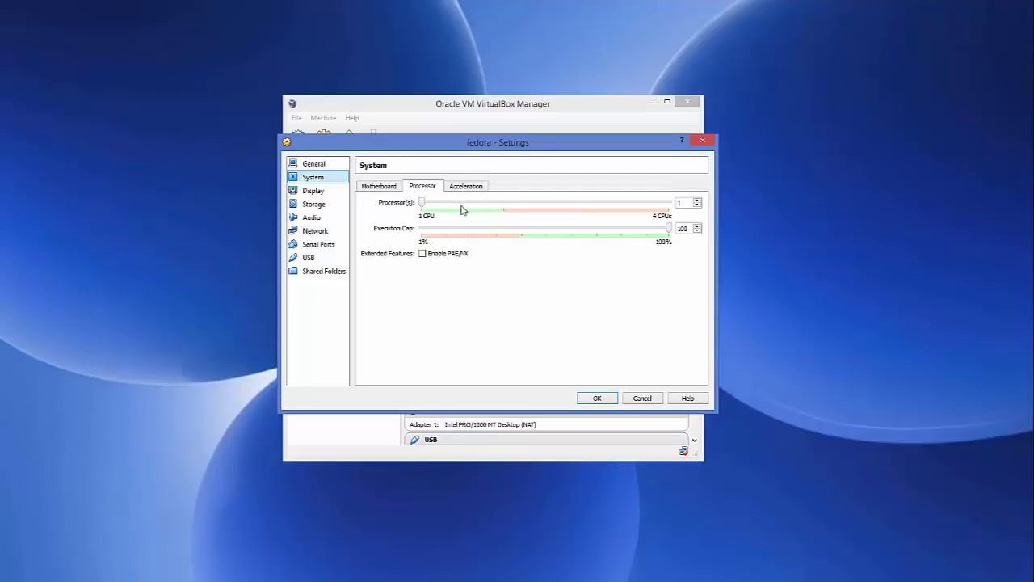
{"action": "left_click", "coordinate": [697, 202]}
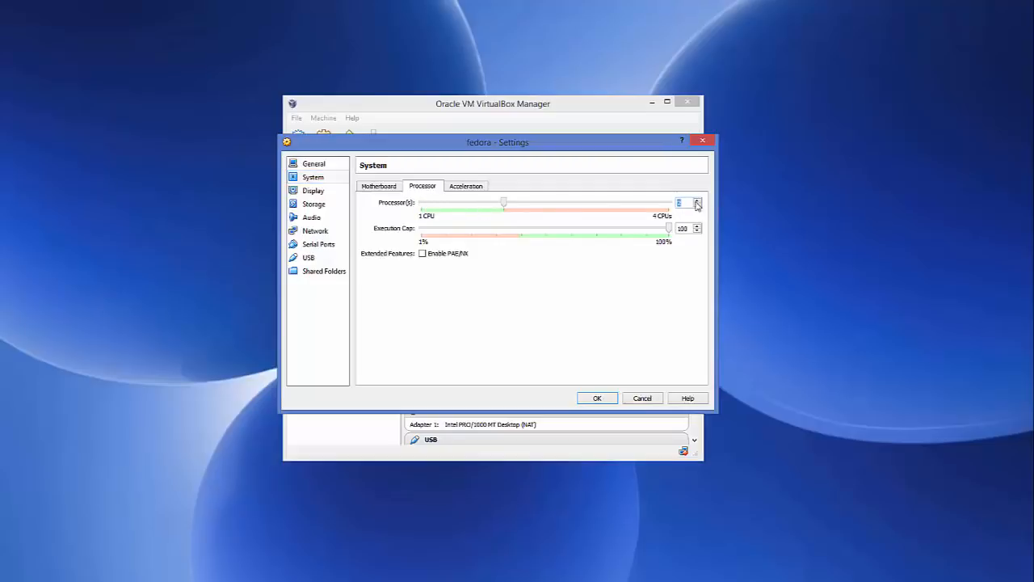
{"action": "left_click", "coordinate": [697, 201]}
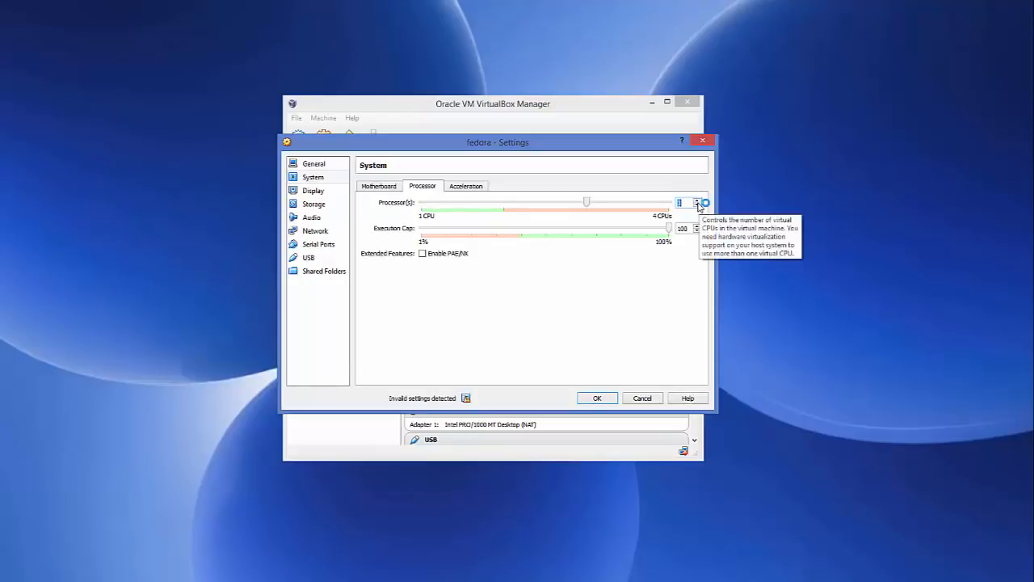
{"action": "left_click", "coordinate": [698, 206]}
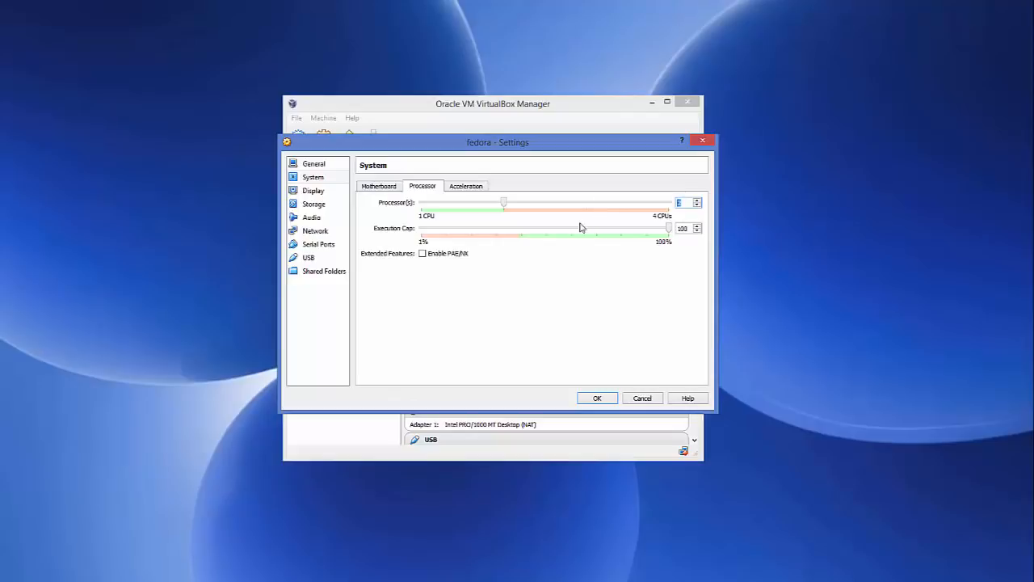
Step: Review the fedora machine's hardware acceleration and display settings, and open its storage settings
{"action": "left_click", "coordinate": [467, 186]}
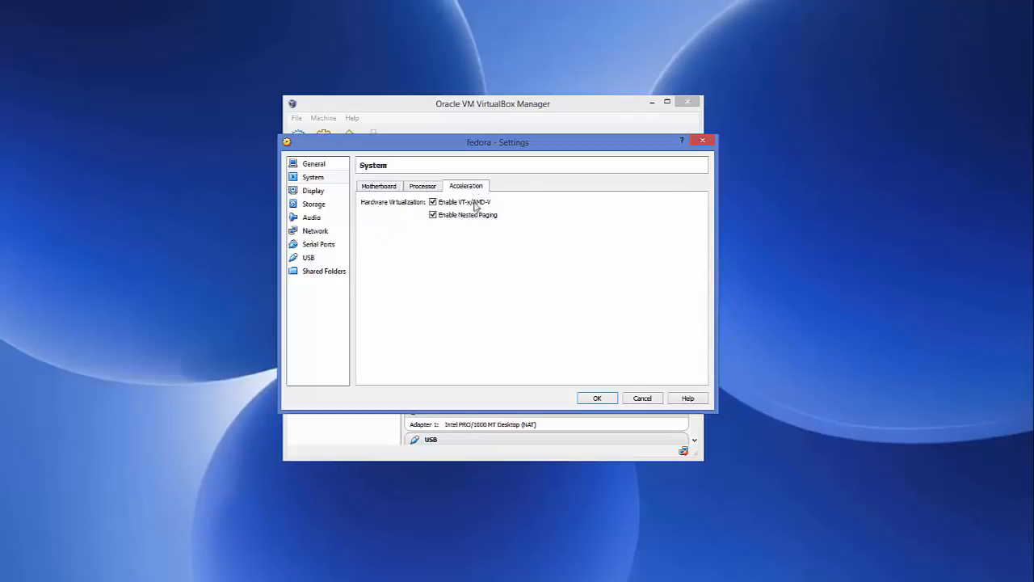
{"action": "left_click", "coordinate": [323, 192]}
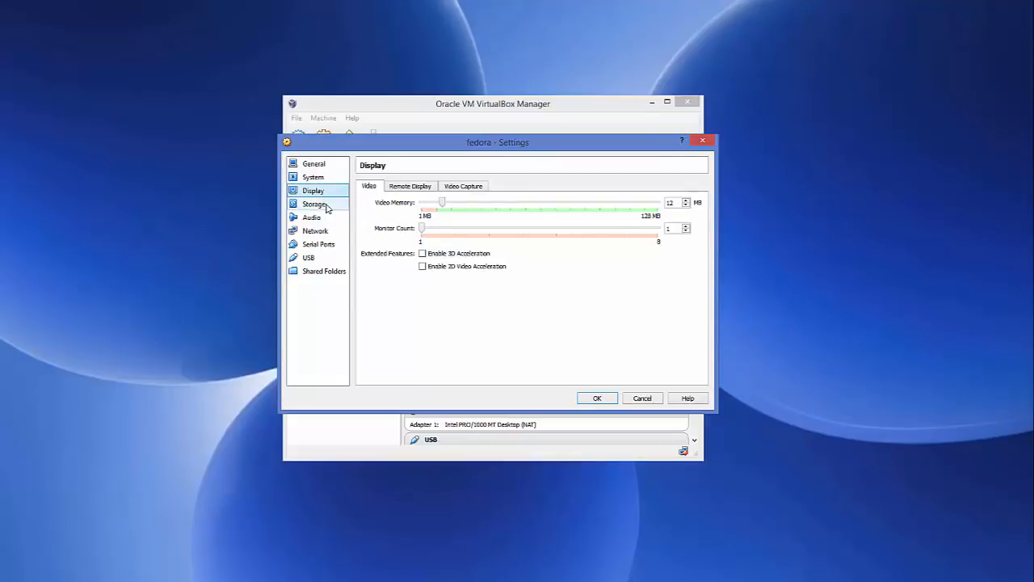
{"action": "left_click", "coordinate": [324, 206]}
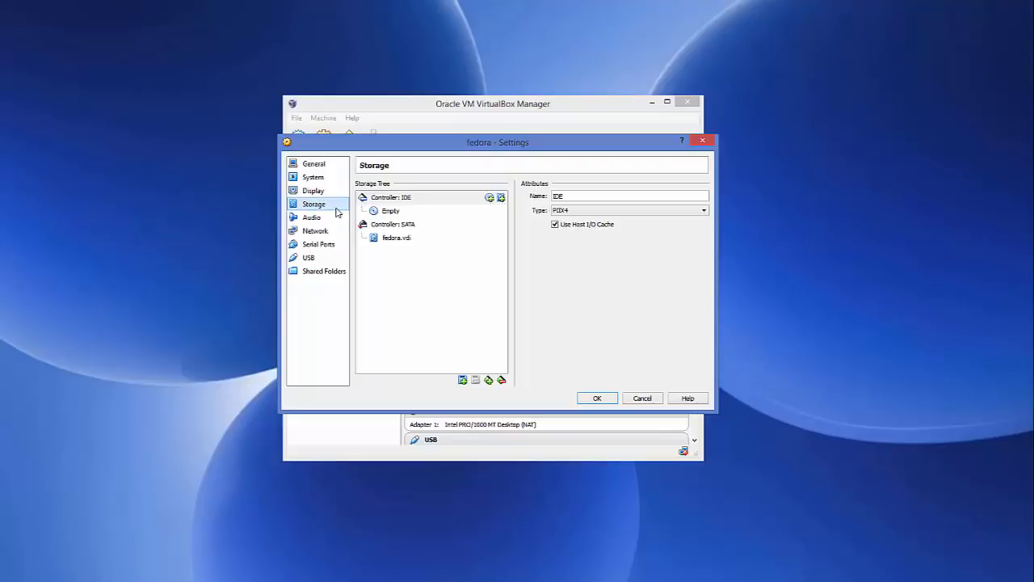
Step: Start choosing a disk image for the empty IDE optical drive and copy the Fedora folder's path from File Explorer
{"action": "left_click", "coordinate": [391, 211]}
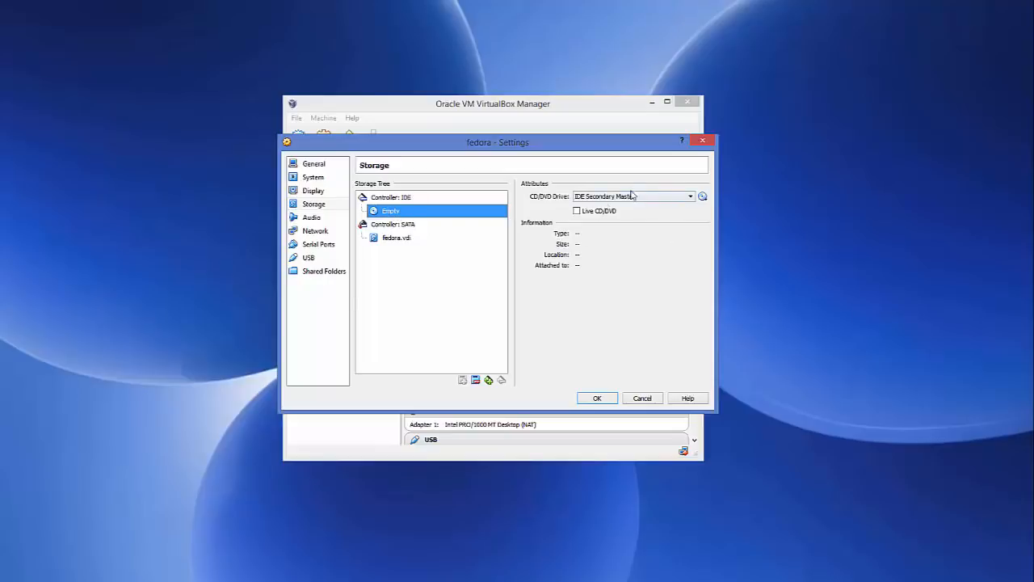
{"action": "left_click", "coordinate": [702, 198]}
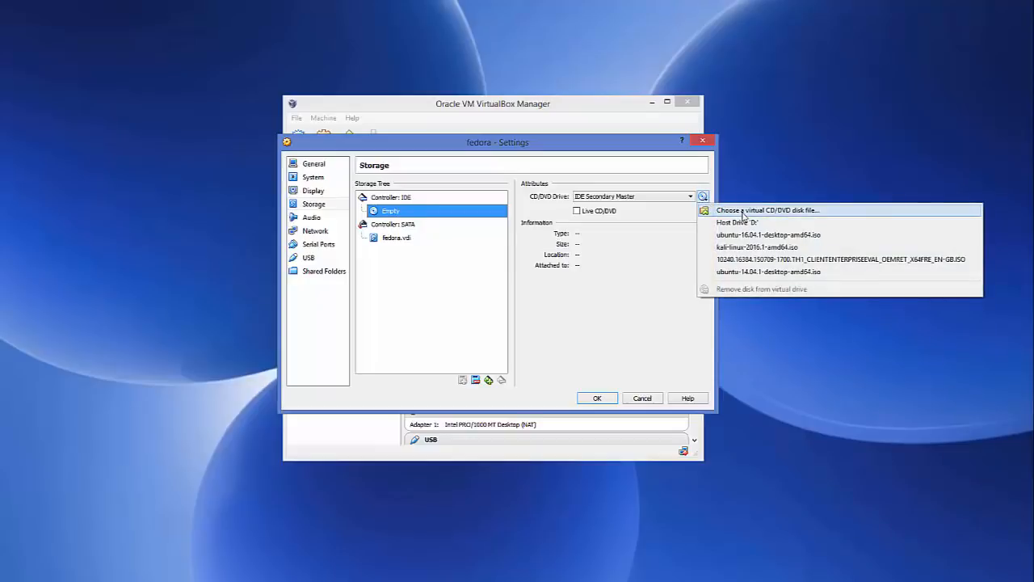
{"action": "left_click", "coordinate": [743, 211]}
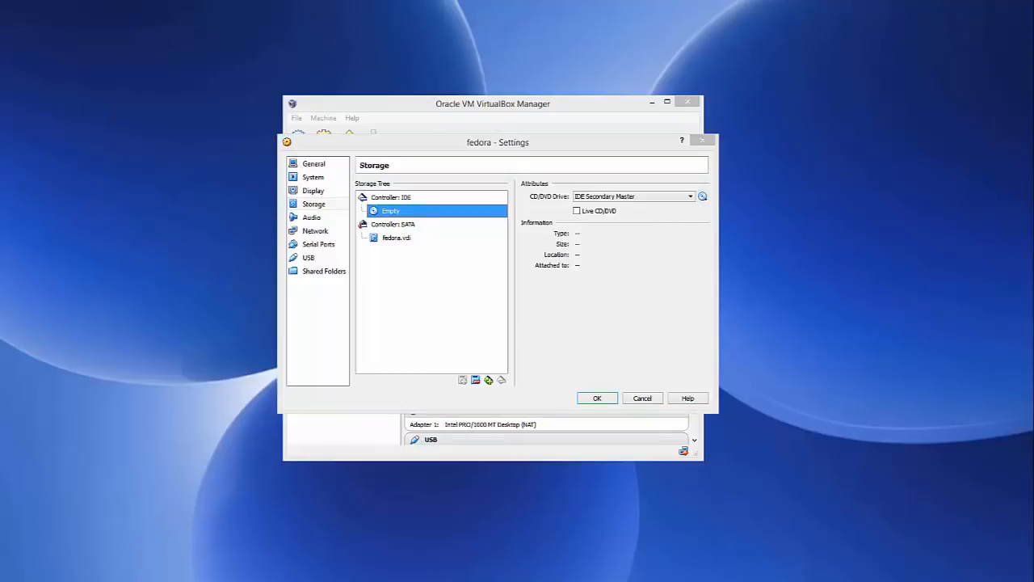
{"action": "left_click", "coordinate": [105, 575]}
{"action": "left_click", "coordinate": [358, 129]}
{"action": "key", "text": "ctrl+c"}
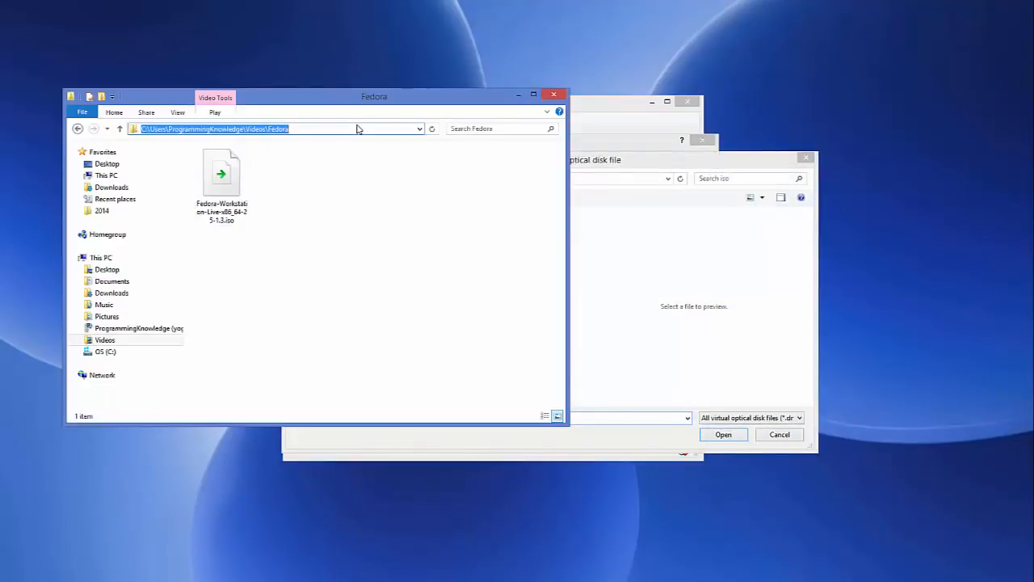
{"action": "left_click", "coordinate": [516, 95]}
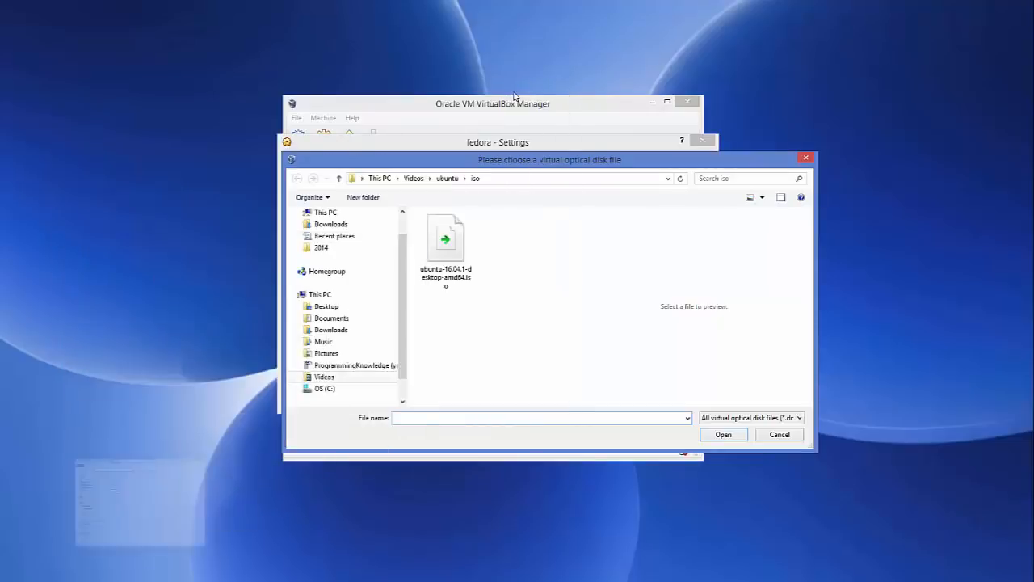
Step: Go to the copied Fedora folder path and attach Fedora-Workstation-Live-x86_64-25-1.3.iso to the optical drive
{"action": "left_click", "coordinate": [524, 179]}
{"action": "key", "text": "ctrl+v"}
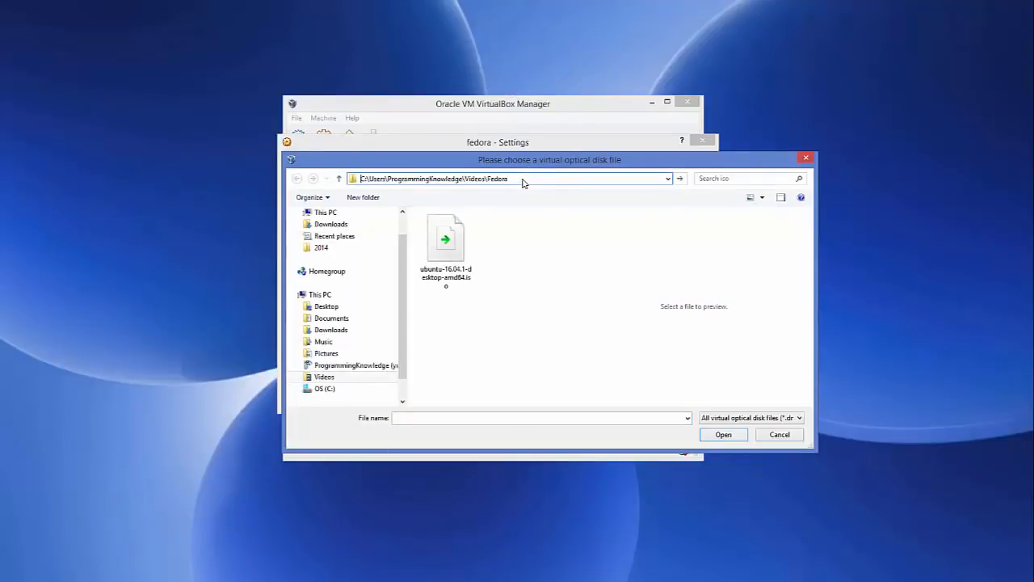
{"action": "key", "text": "Return"}
{"action": "left_click", "coordinate": [450, 247]}
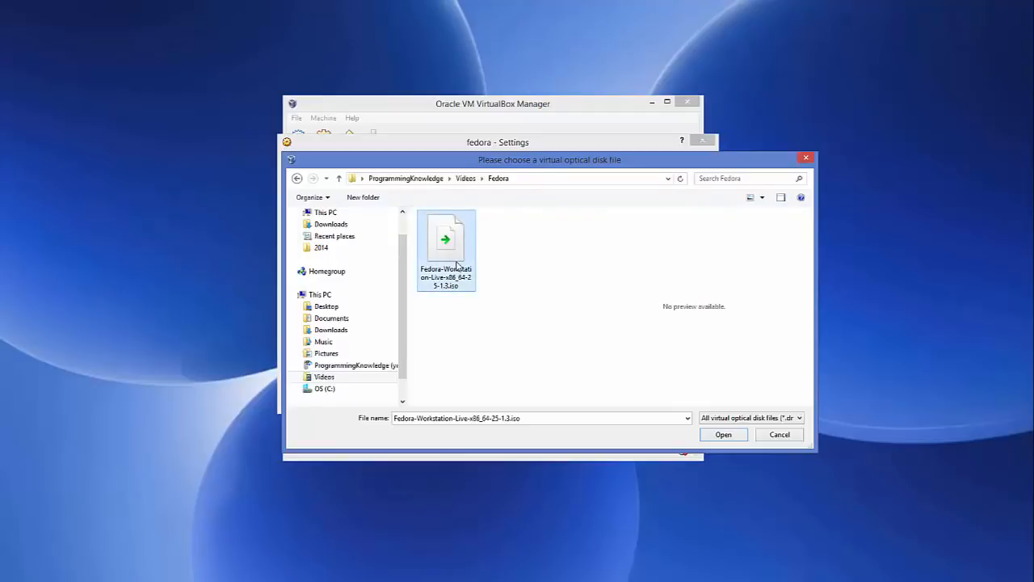
{"action": "left_click", "coordinate": [720, 438]}
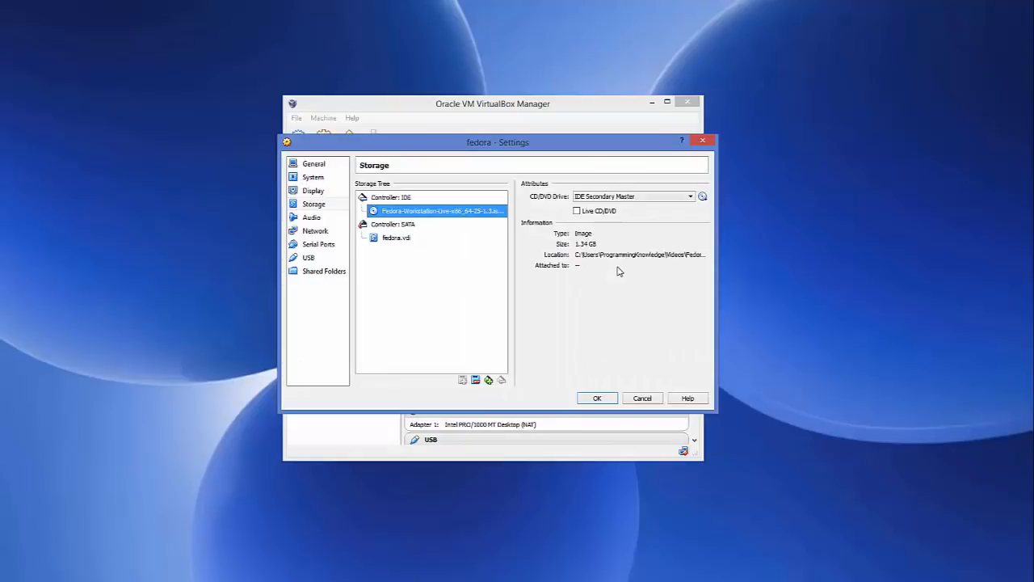
Step: Set the fedora machine's Shared Clipboard and Drag'n'Drop to Bidirectional and save the settings
{"action": "left_click", "coordinate": [323, 164]}
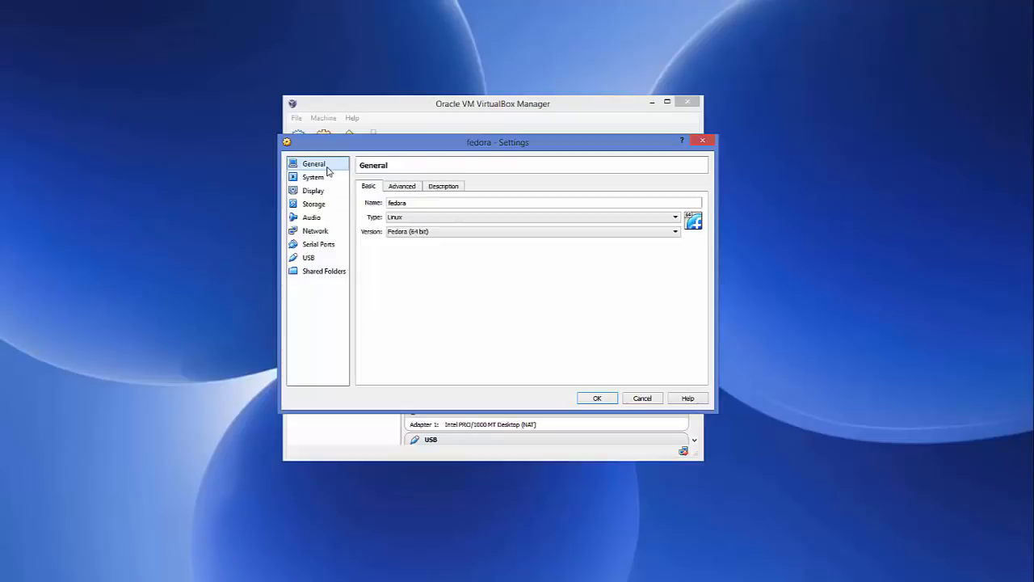
{"action": "left_click", "coordinate": [395, 191]}
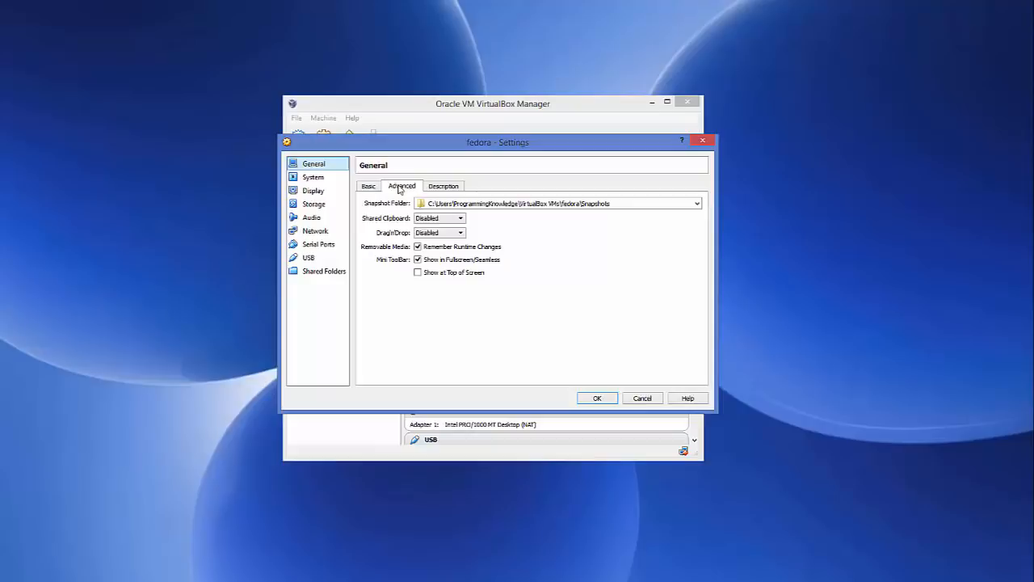
{"action": "left_click", "coordinate": [436, 218]}
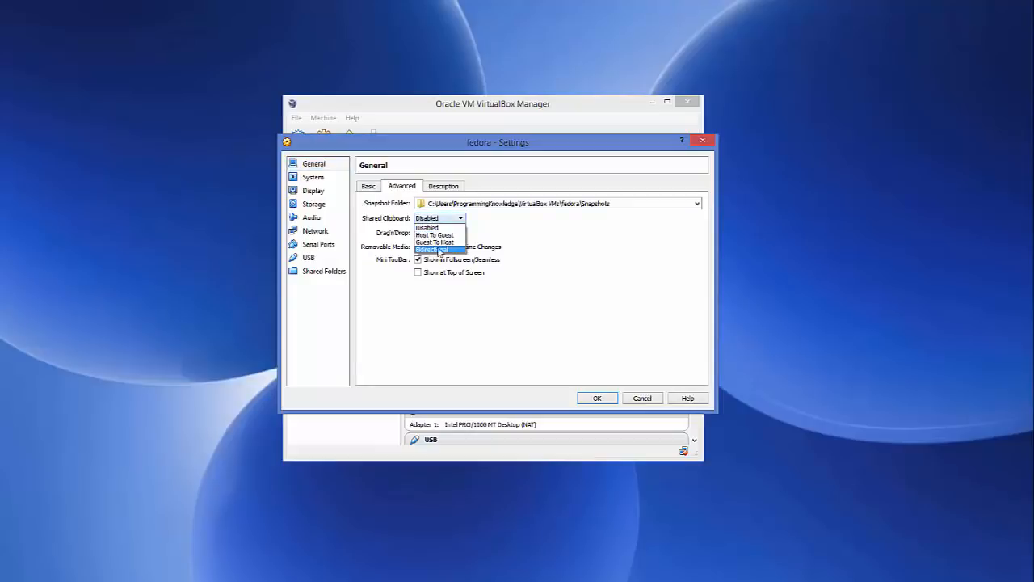
{"action": "left_click", "coordinate": [435, 250]}
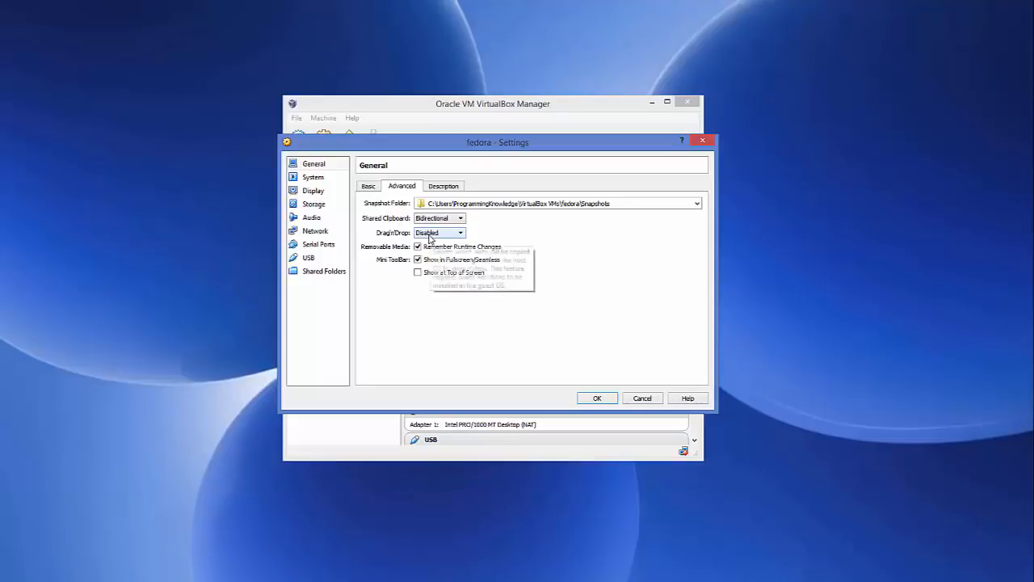
{"action": "left_click", "coordinate": [436, 233]}
{"action": "left_click", "coordinate": [430, 264]}
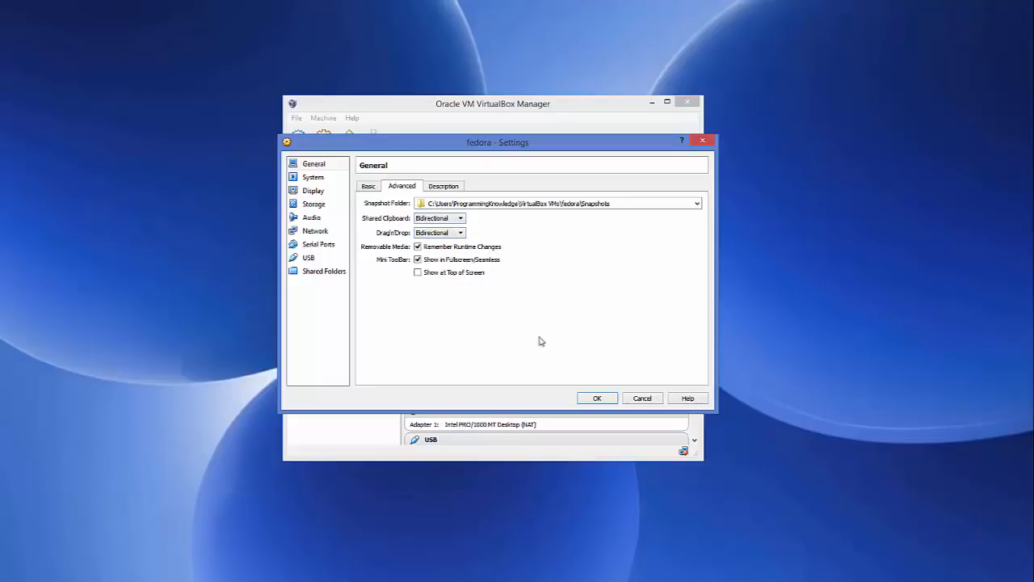
{"action": "left_click", "coordinate": [595, 398]}
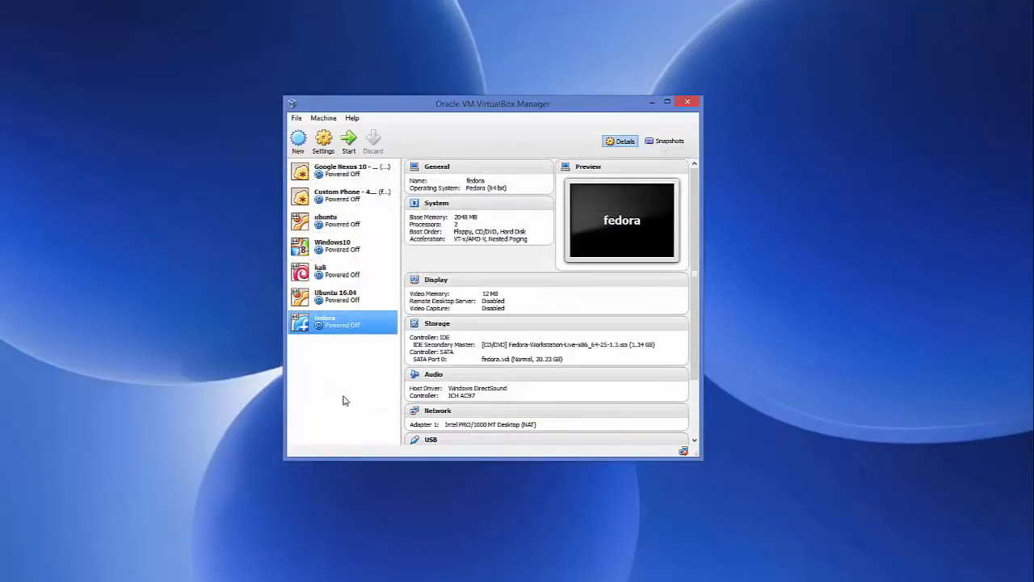
Step: Start the fedora virtual machine, dismiss its capture notices and boot Fedora-Workstation-Live 25 from the boot menu
{"action": "left_click", "coordinate": [353, 149]}
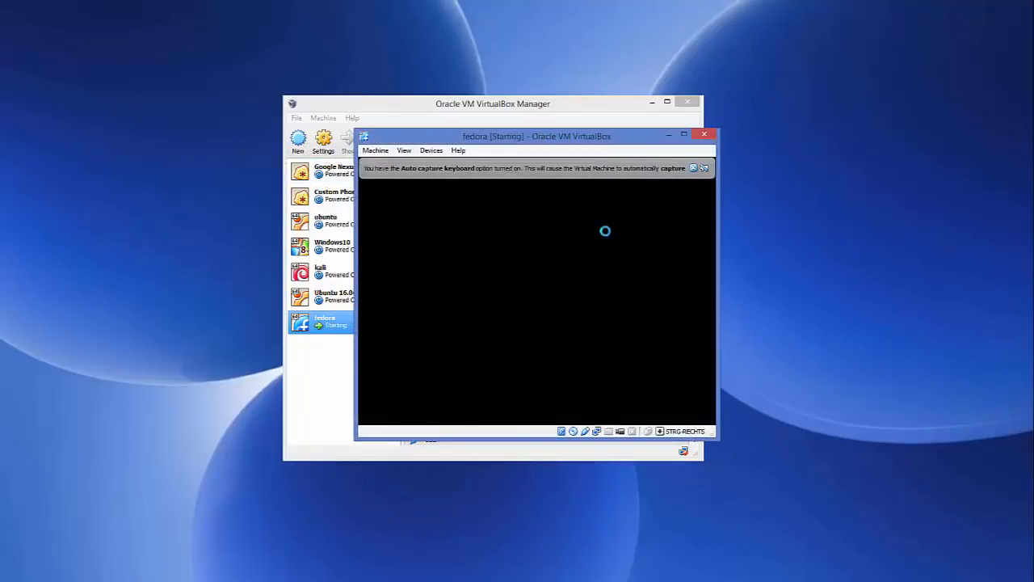
{"action": "left_click", "coordinate": [692, 169]}
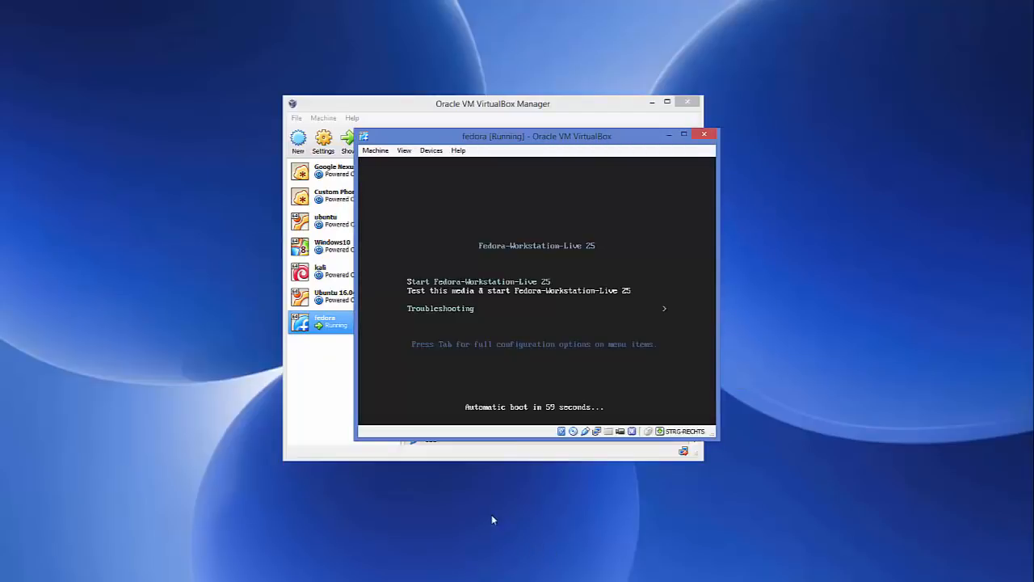
{"action": "left_click", "coordinate": [564, 310]}
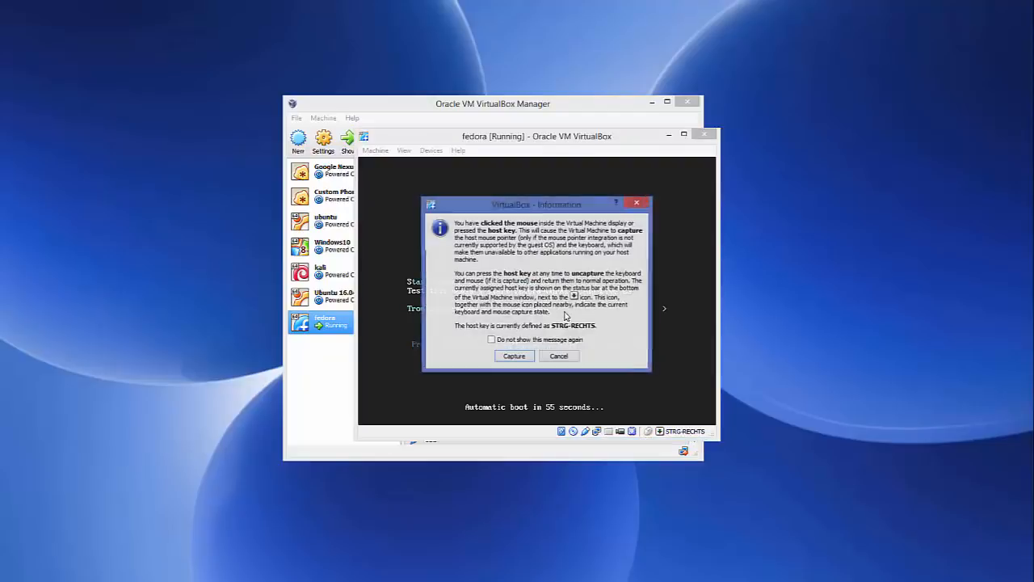
{"action": "left_click", "coordinate": [567, 355]}
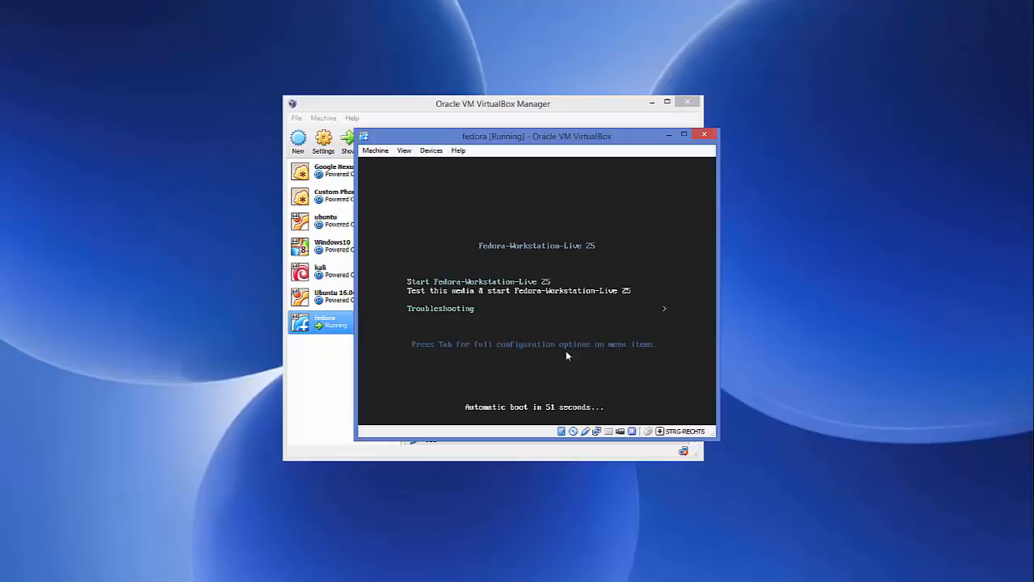
{"action": "key", "text": "Return"}
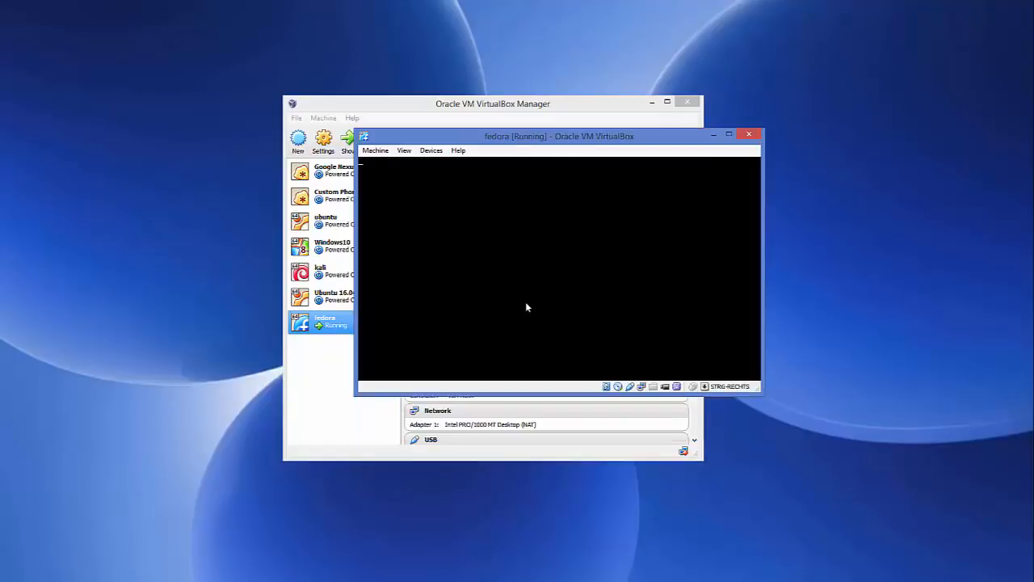
Step: Reposition the machine window, log in as Live System User and launch Install to Hard Drive
{"action": "left_click_drag", "start_coordinate": [547, 147], "coordinate": [494, 152]}
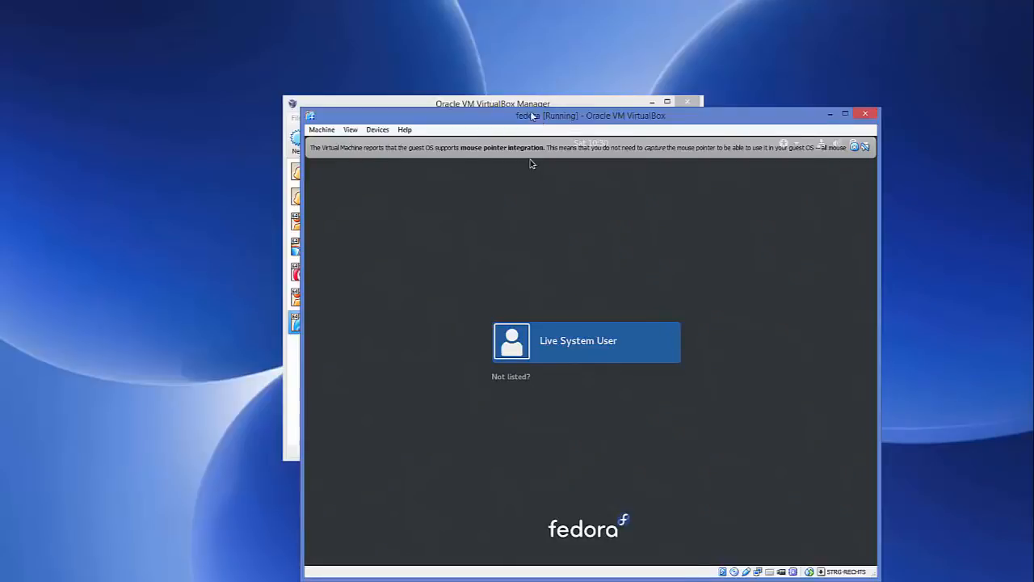
{"action": "left_click_drag", "start_coordinate": [533, 116], "coordinate": [497, 65]}
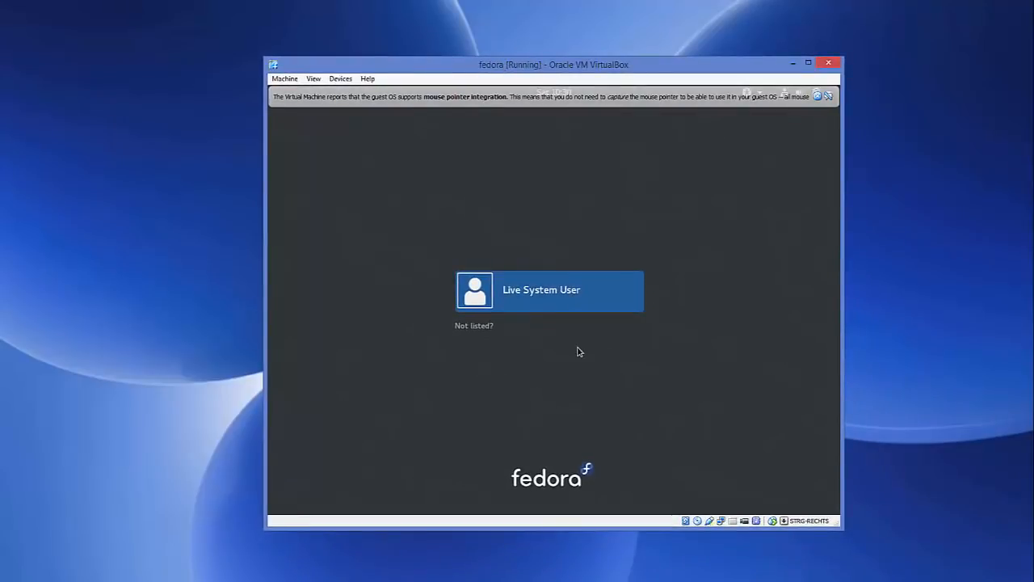
{"action": "left_click", "coordinate": [606, 299]}
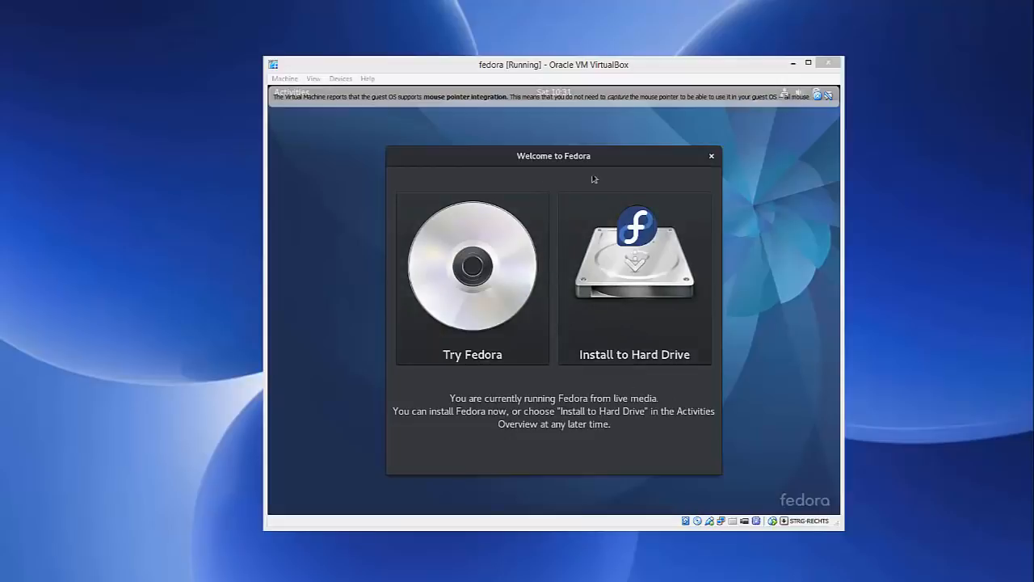
{"action": "left_click", "coordinate": [636, 269]}
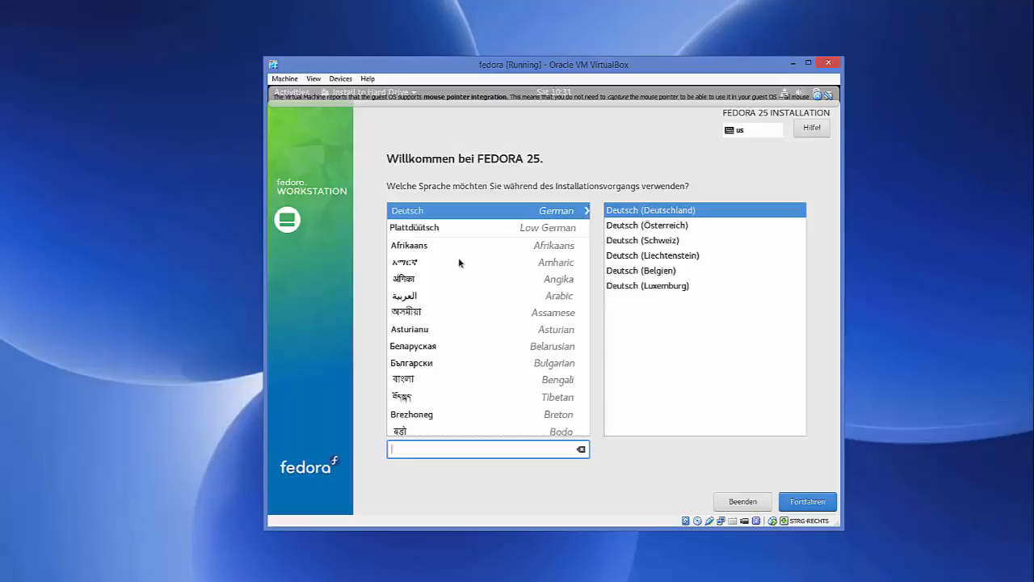
Step: Choose English (United States) as the installation language and continue to the installation summary
{"action": "left_click", "coordinate": [433, 263]}
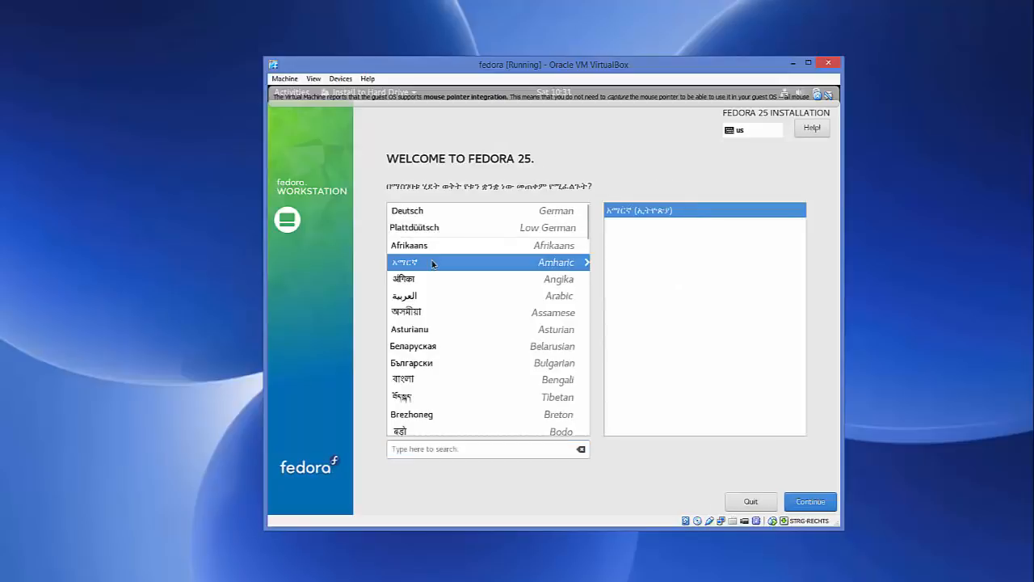
{"action": "left_click", "coordinate": [426, 274]}
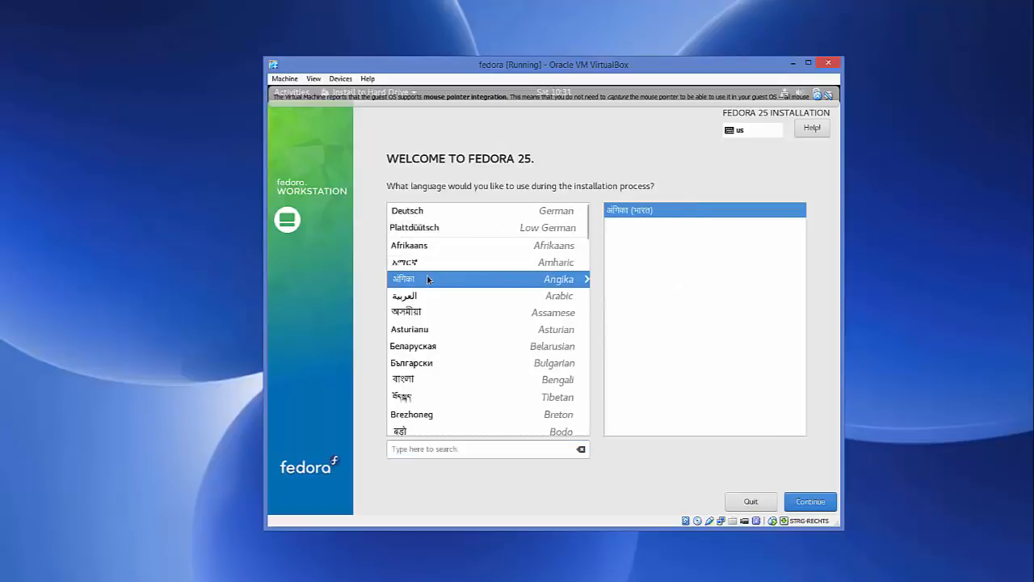
{"action": "scroll", "coordinate": [426, 274], "scroll_direction": "down", "scroll_amount": 5}
{"action": "scroll", "coordinate": [427, 278], "scroll_direction": "down", "scroll_amount": 5}
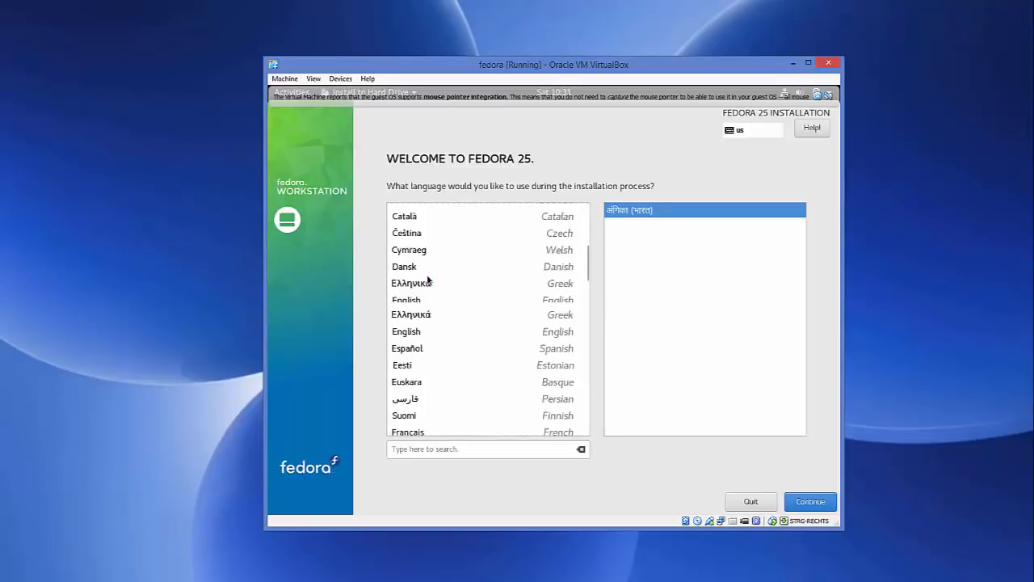
{"action": "scroll", "coordinate": [426, 274], "scroll_direction": "up", "scroll_amount": 3}
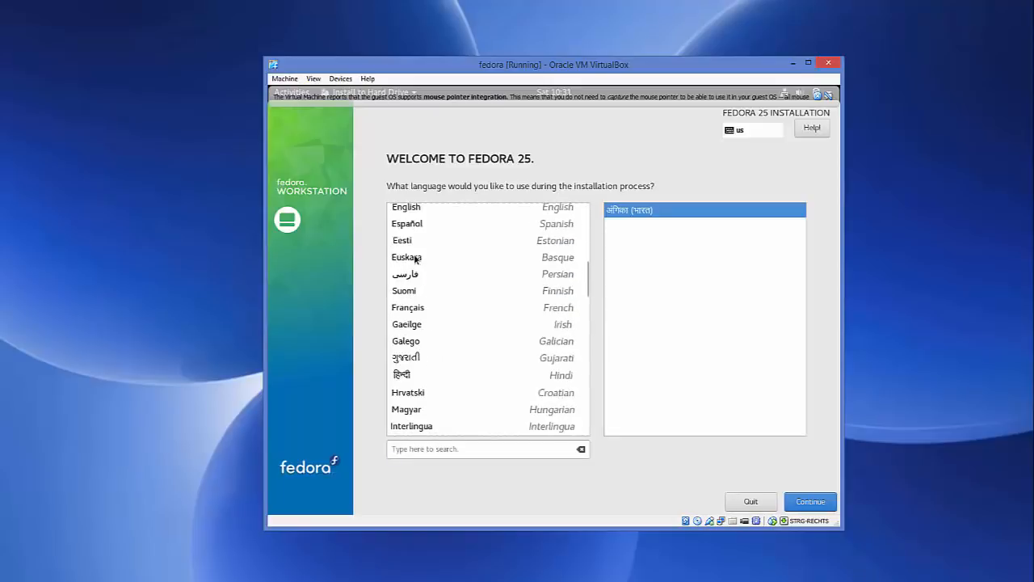
{"action": "left_click", "coordinate": [416, 244]}
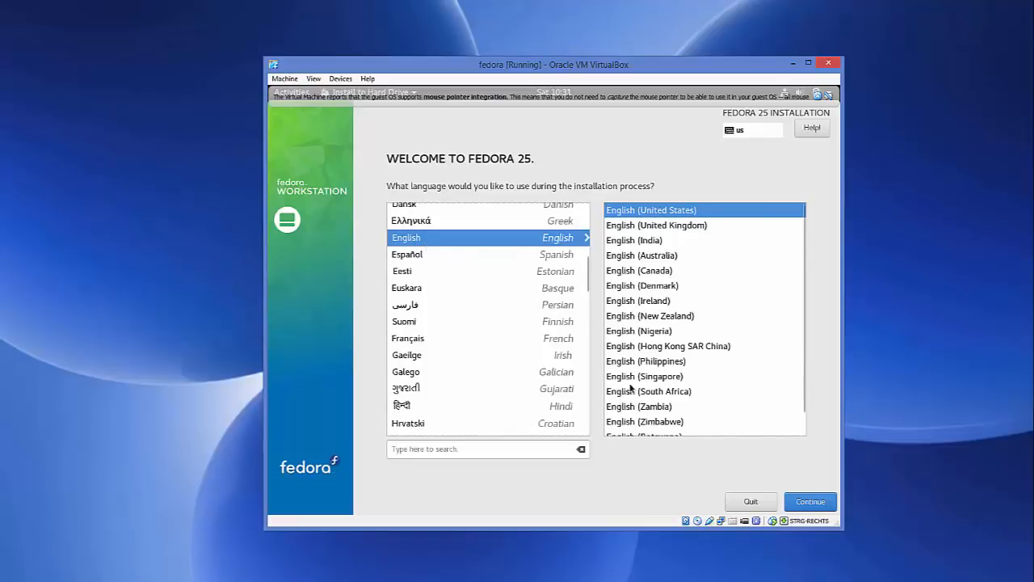
{"action": "left_click", "coordinate": [808, 505]}
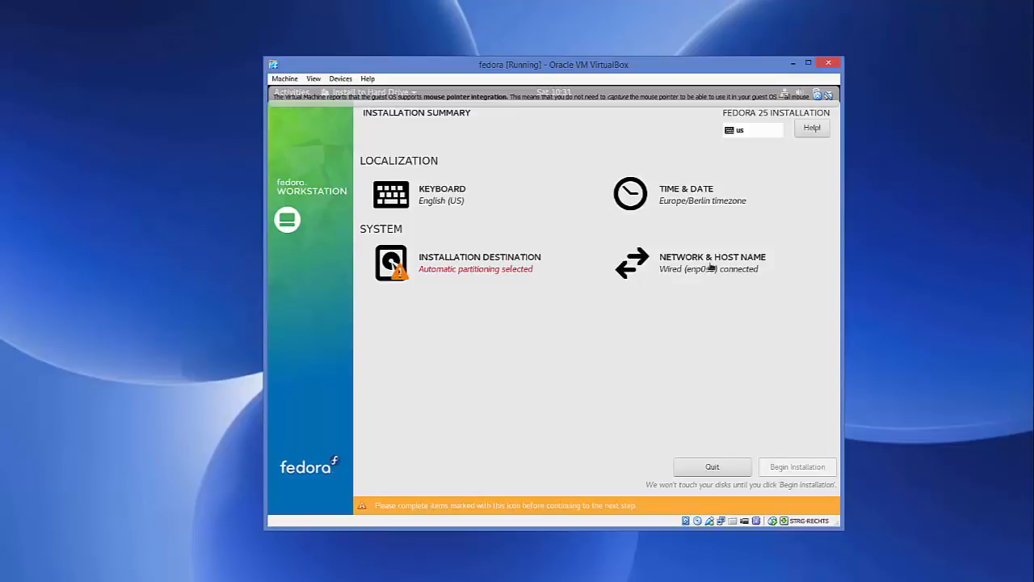
Step: Add the German keyboard layout below English (US) and return to the installation summary
{"action": "left_click", "coordinate": [434, 196]}
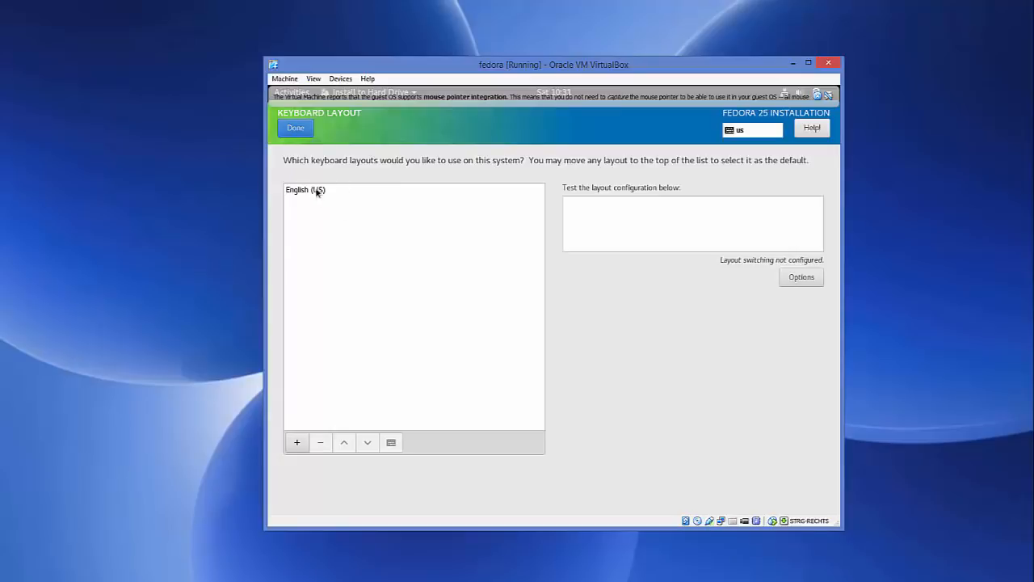
{"action": "left_click", "coordinate": [296, 443]}
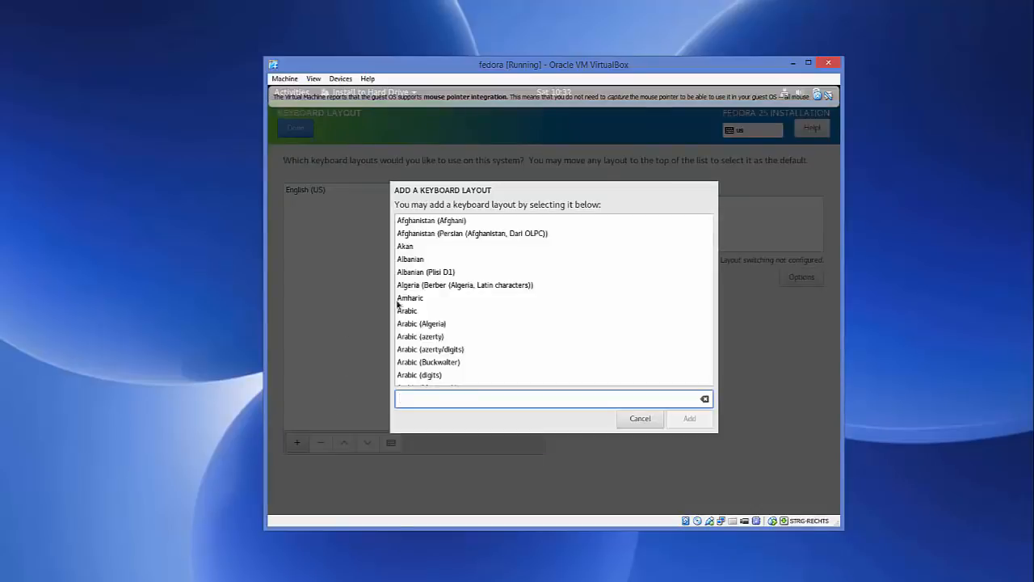
{"action": "left_click", "coordinate": [430, 301]}
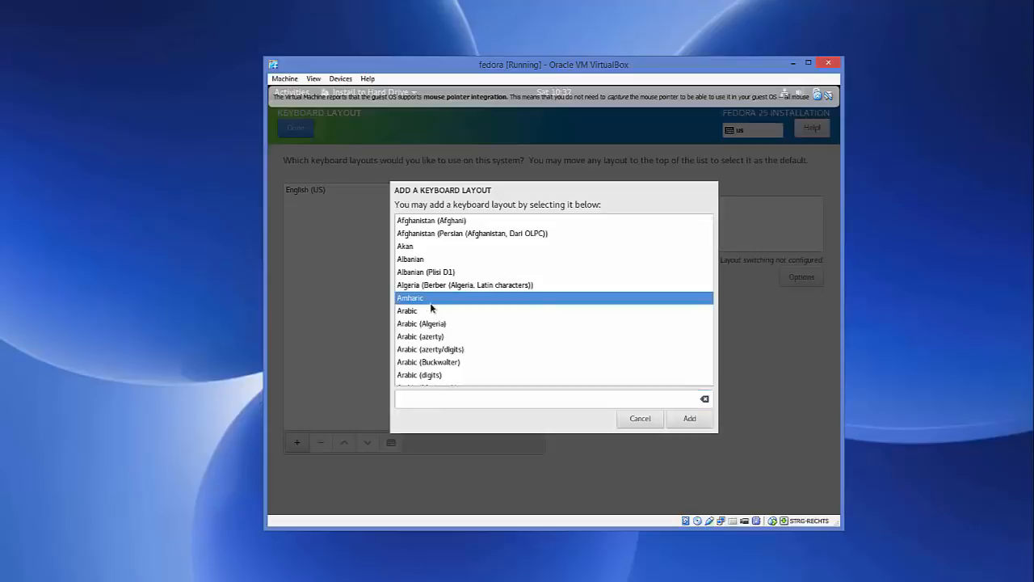
{"action": "left_click", "coordinate": [419, 311]}
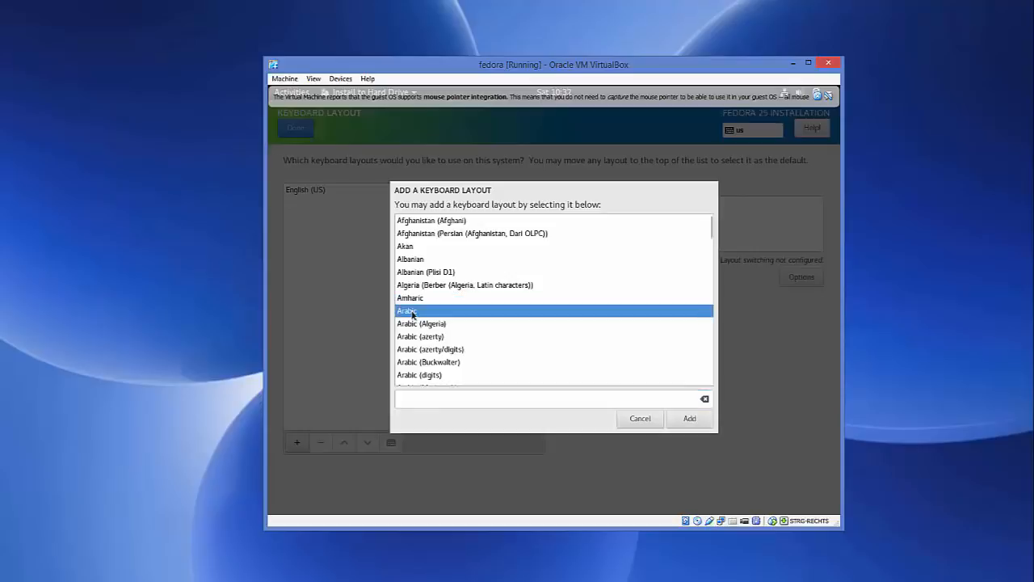
{"action": "scroll", "coordinate": [410, 314], "scroll_direction": "down", "scroll_amount": 10}
{"action": "scroll", "coordinate": [412, 315], "scroll_direction": "down", "scroll_amount": 4}
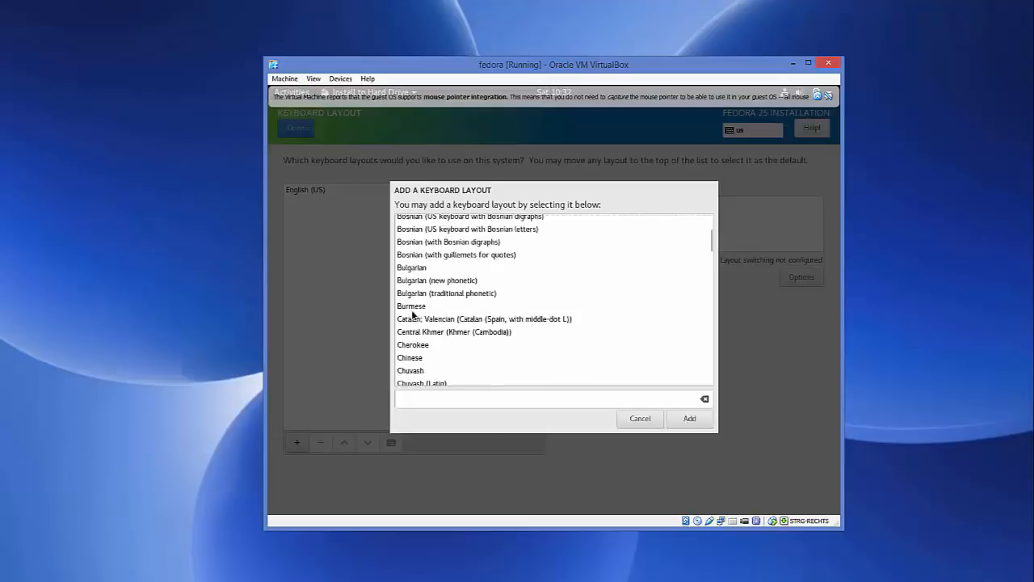
{"action": "scroll", "coordinate": [412, 314], "scroll_direction": "down", "scroll_amount": 12}
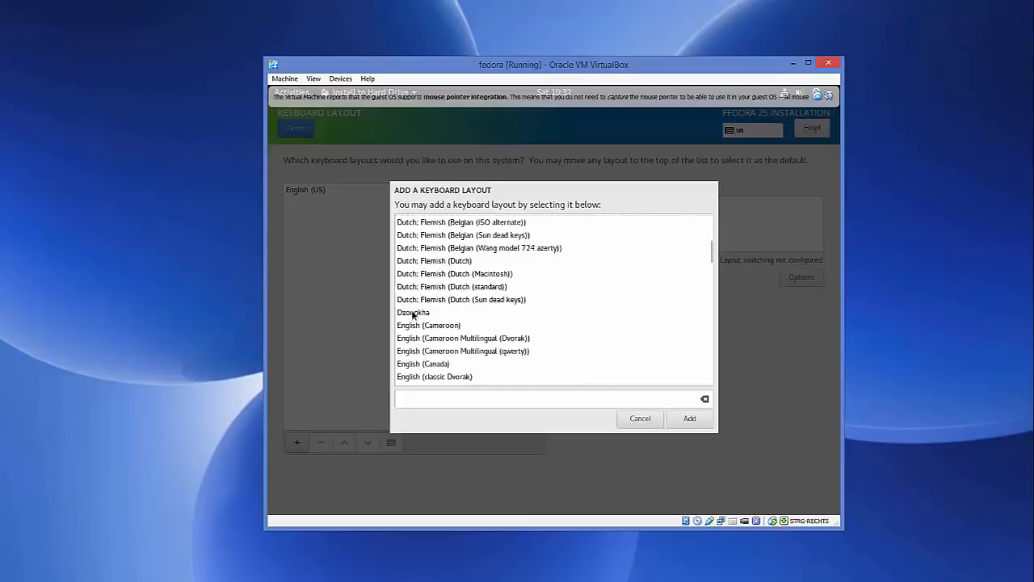
{"action": "scroll", "coordinate": [411, 313], "scroll_direction": "up", "scroll_amount": 4}
{"action": "scroll", "coordinate": [412, 314], "scroll_direction": "down", "scroll_amount": 5}
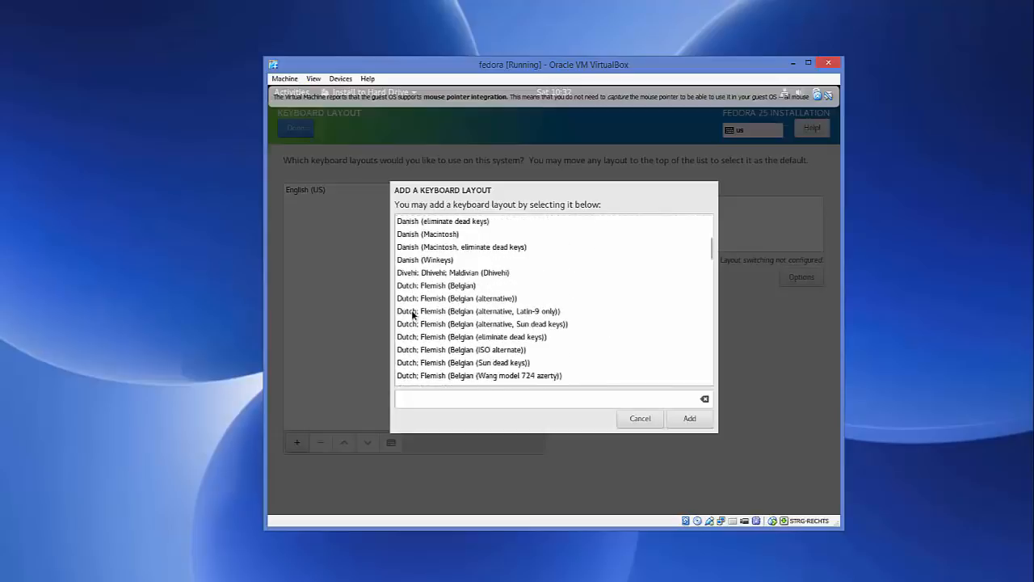
{"action": "scroll", "coordinate": [412, 314], "scroll_direction": "down", "scroll_amount": 20}
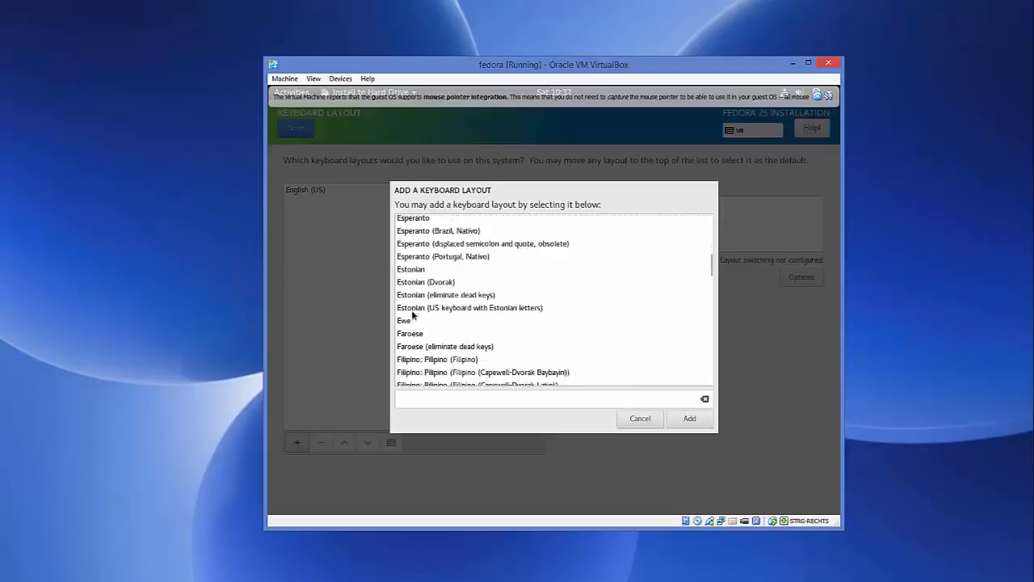
{"action": "scroll", "coordinate": [412, 314], "scroll_direction": "down", "scroll_amount": 3}
{"action": "scroll", "coordinate": [412, 314], "scroll_direction": "up", "scroll_amount": 8}
{"action": "scroll", "coordinate": [412, 314], "scroll_direction": "down", "scroll_amount": 12}
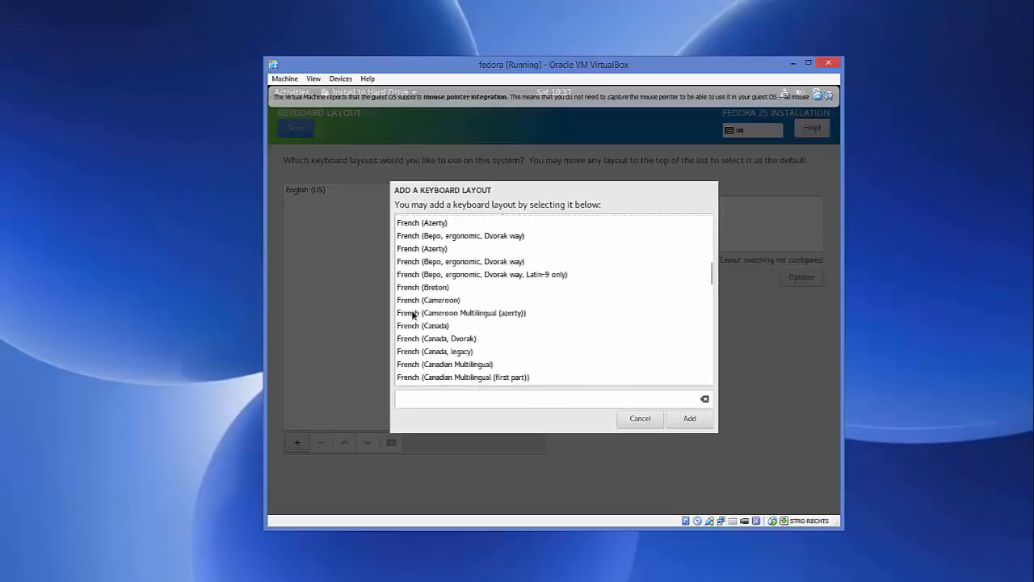
{"action": "scroll", "coordinate": [411, 314], "scroll_direction": "down", "scroll_amount": 4}
{"action": "scroll", "coordinate": [411, 314], "scroll_direction": "down", "scroll_amount": 3}
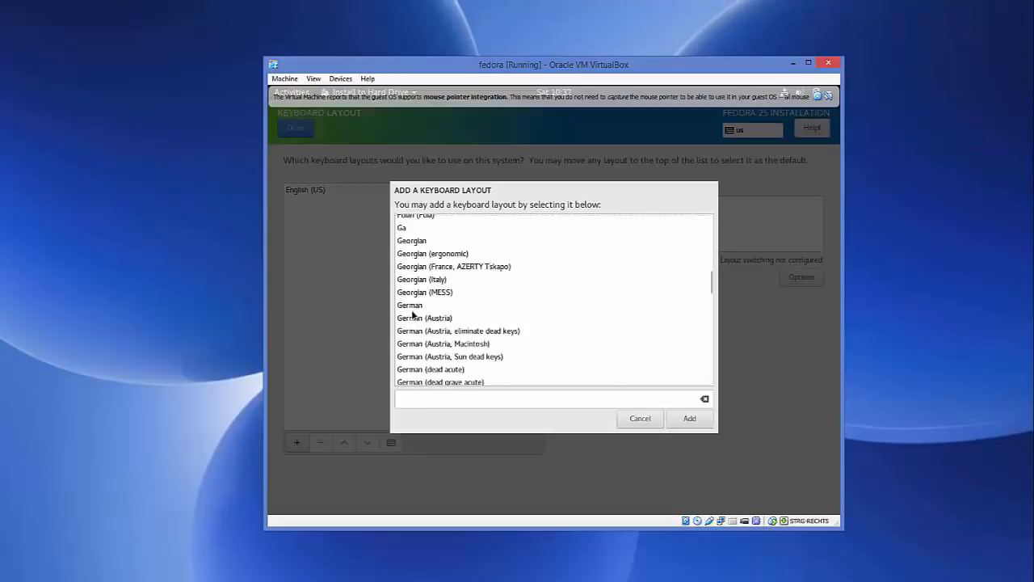
{"action": "left_click", "coordinate": [414, 306]}
{"action": "left_click", "coordinate": [688, 417]}
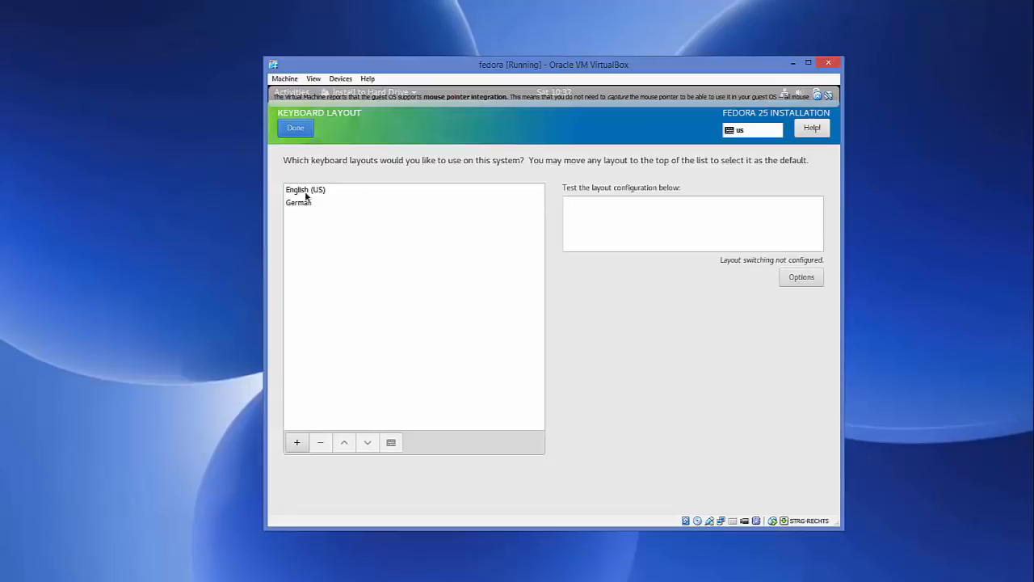
{"action": "left_click", "coordinate": [308, 192]}
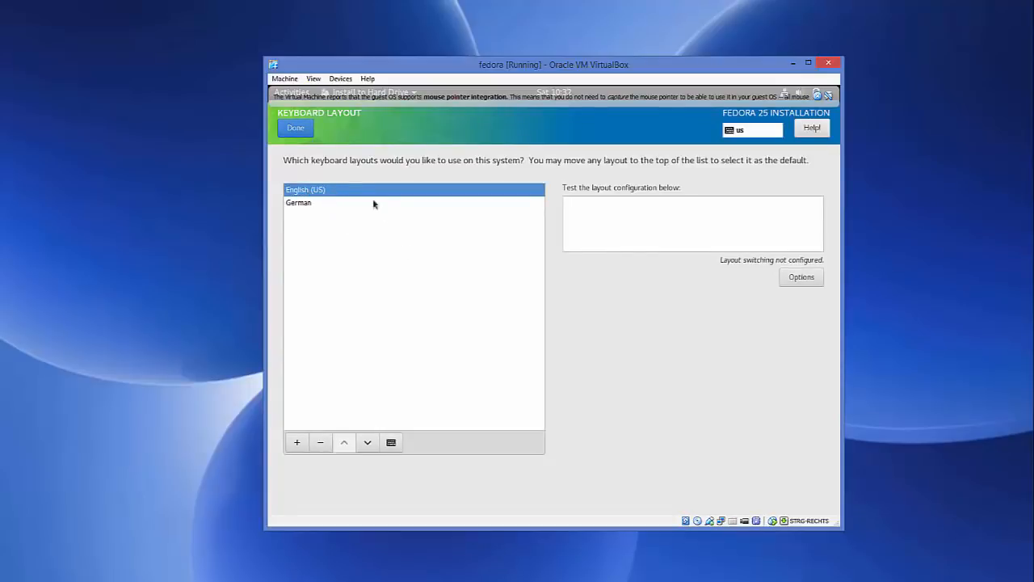
{"action": "left_click", "coordinate": [296, 128]}
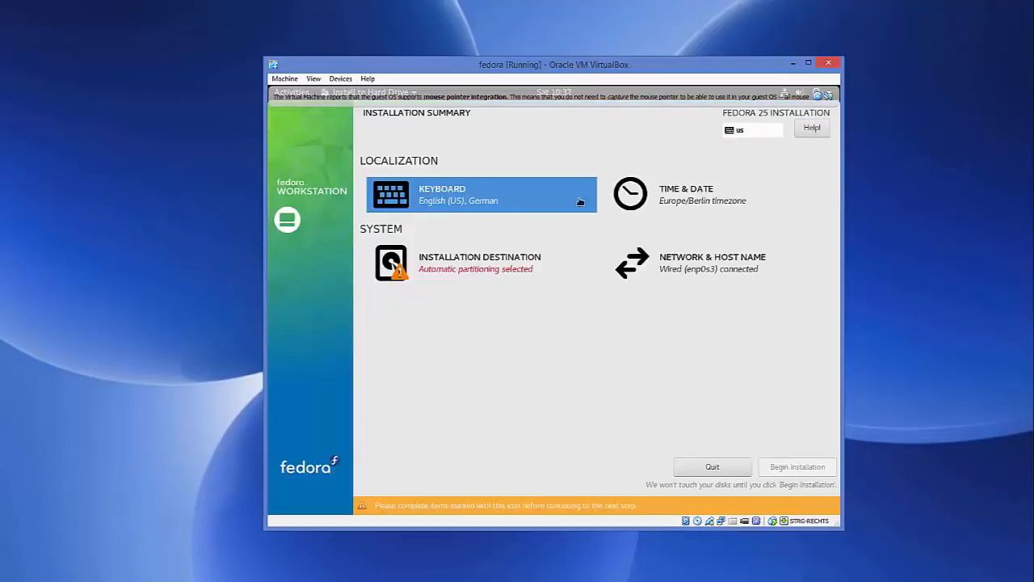
Step: Accept the Europe/Berlin time settings and the ATA VBOX HARDDISK with automatic partitioning as the installation destination
{"action": "left_click", "coordinate": [667, 197]}
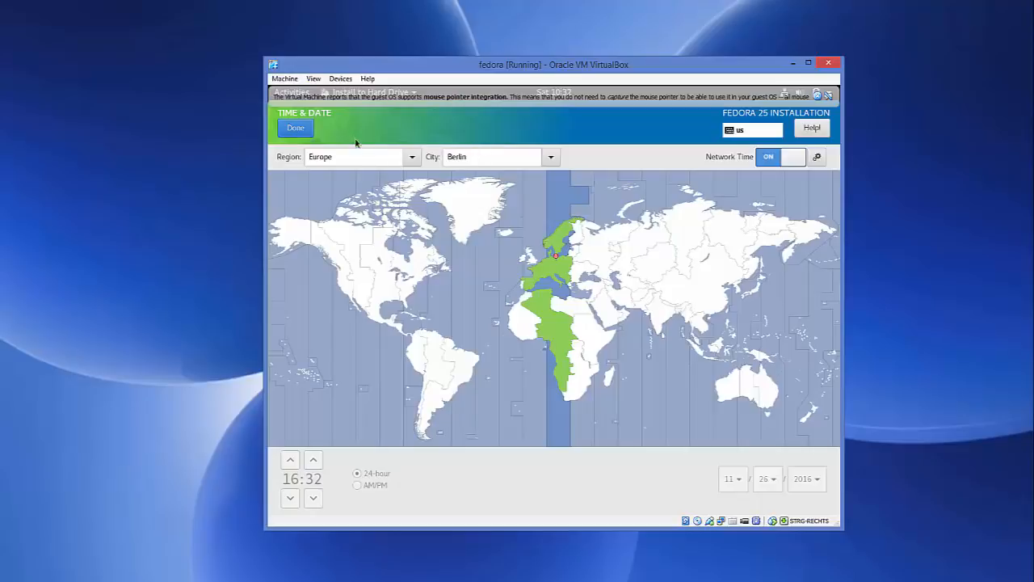
{"action": "left_click", "coordinate": [296, 130]}
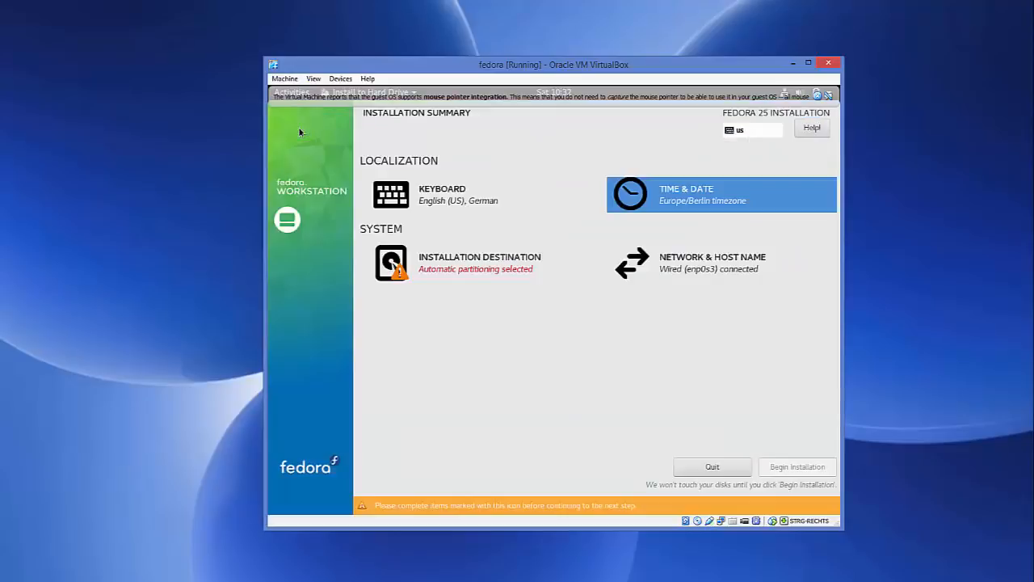
{"action": "left_click", "coordinate": [458, 273]}
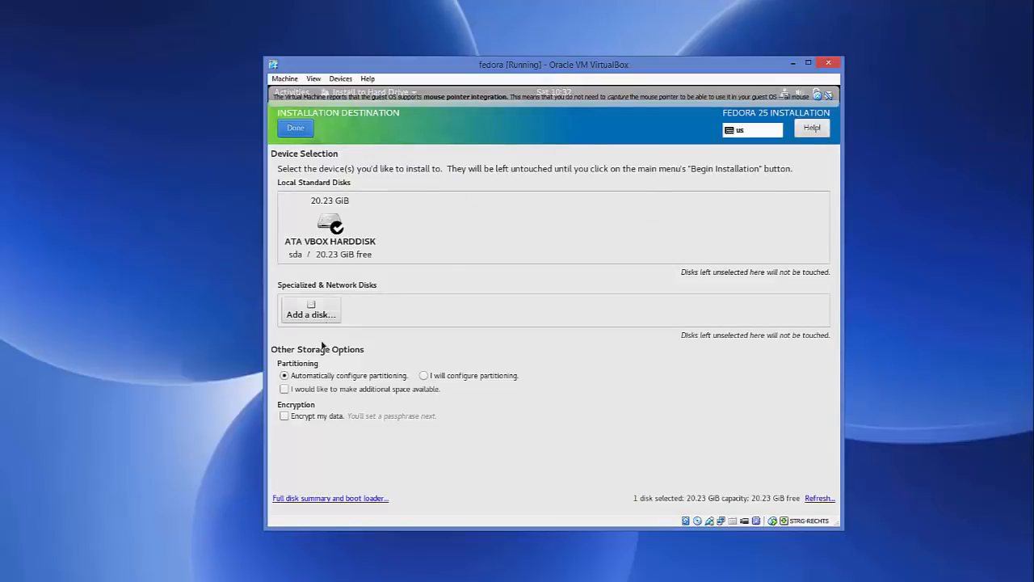
{"action": "left_click", "coordinate": [304, 129]}
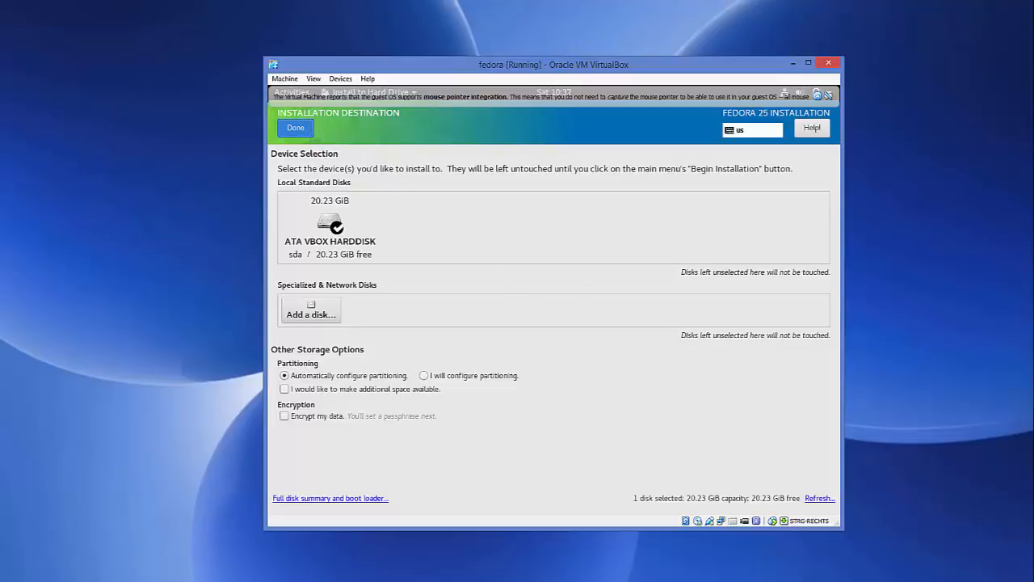
{"action": "left_click", "coordinate": [296, 128]}
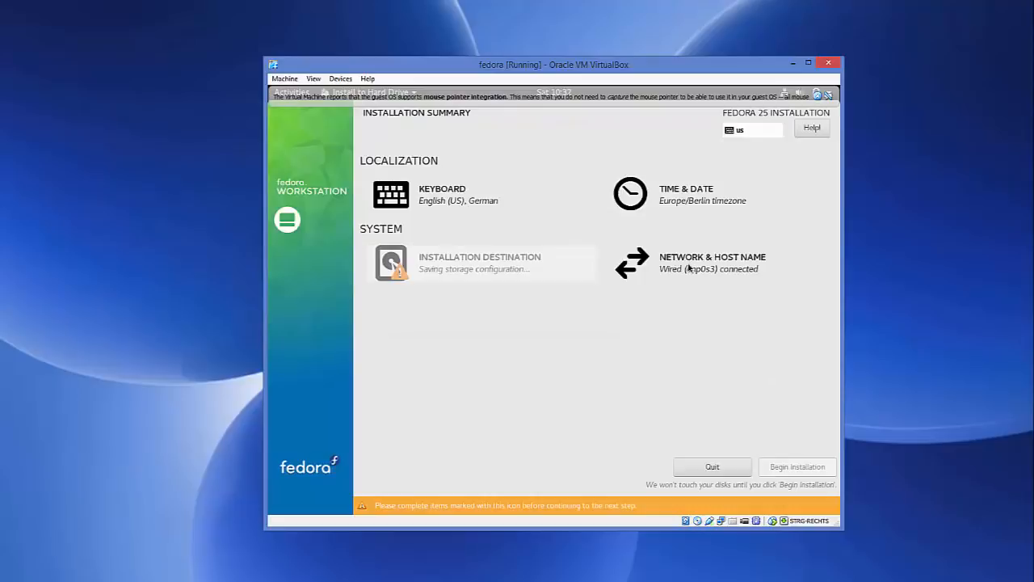
Step: Keep localhost.localdomain as the host name and begin the Fedora installation
{"action": "left_click", "coordinate": [707, 267]}
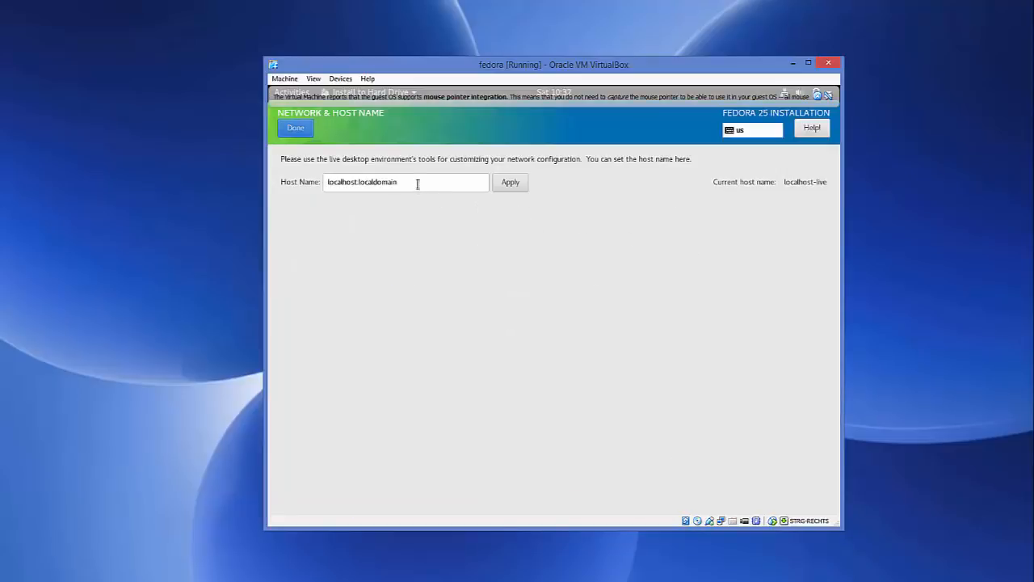
{"action": "left_click_drag", "start_coordinate": [399, 181], "coordinate": [307, 181]}
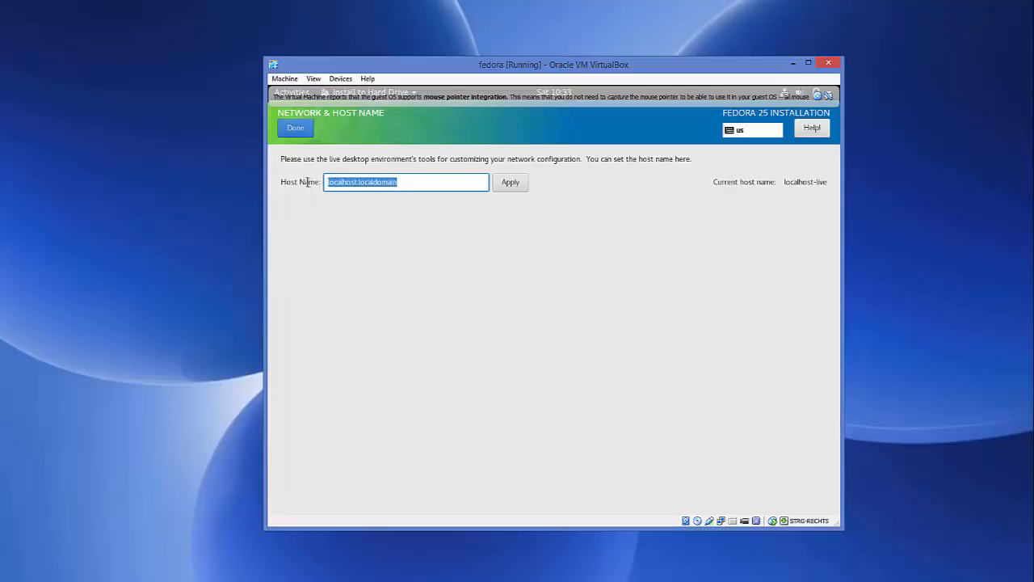
{"action": "left_click", "coordinate": [302, 129]}
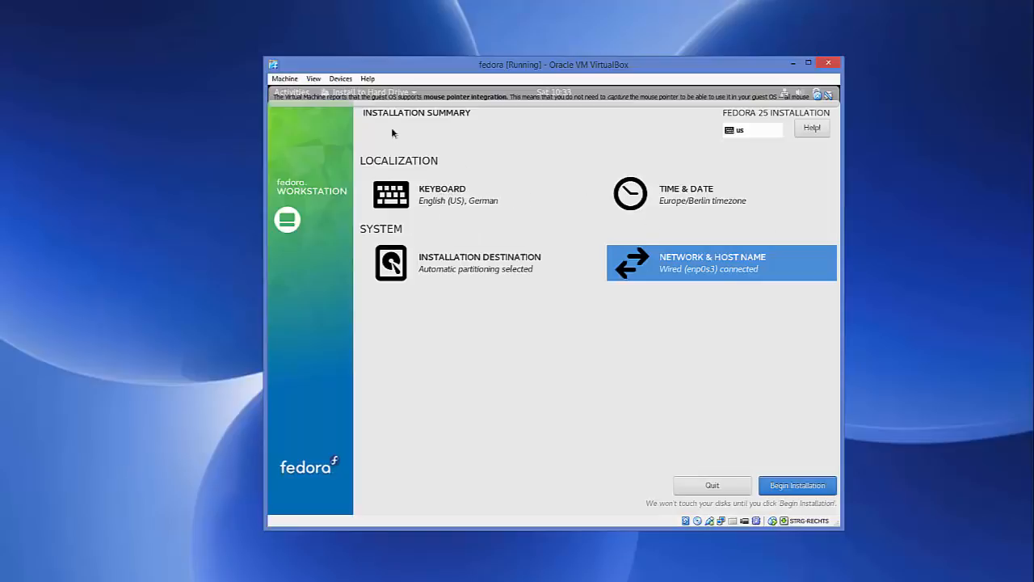
{"action": "left_click", "coordinate": [794, 487]}
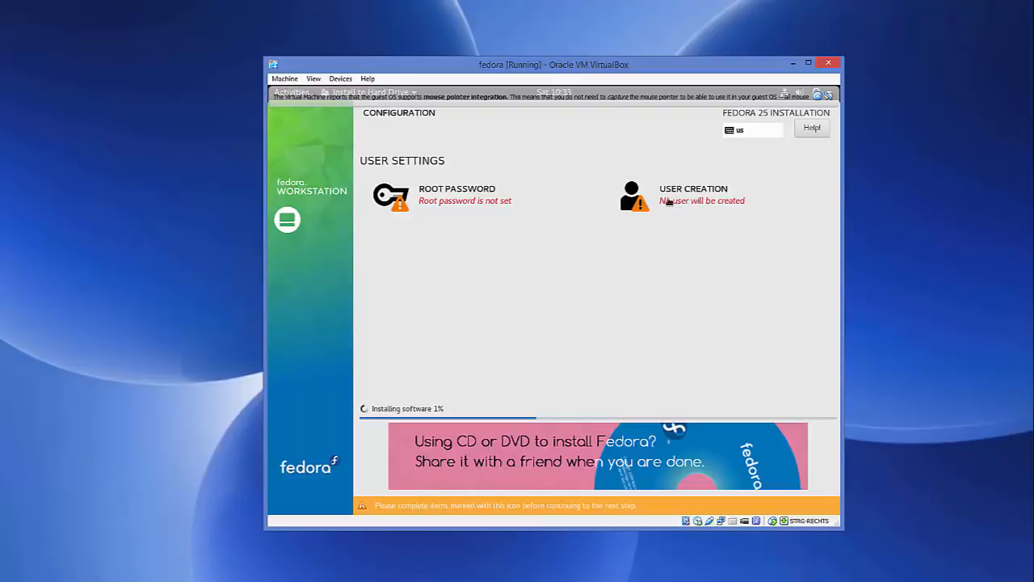
Step: Enter and confirm the root password, accepting it despite its weak rating
{"action": "left_click", "coordinate": [431, 195]}
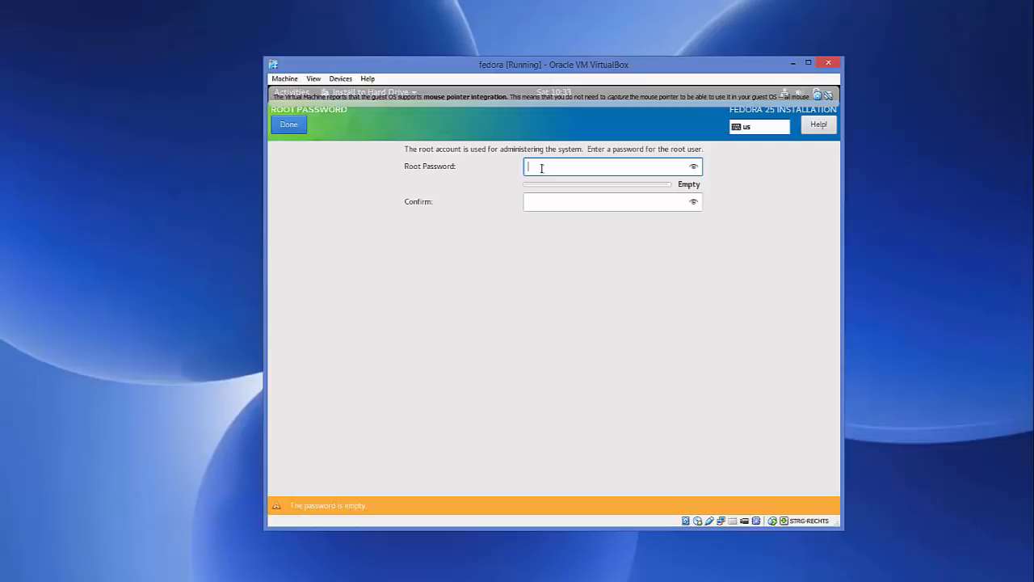
{"action": "type", "text": "aaaaaa"}
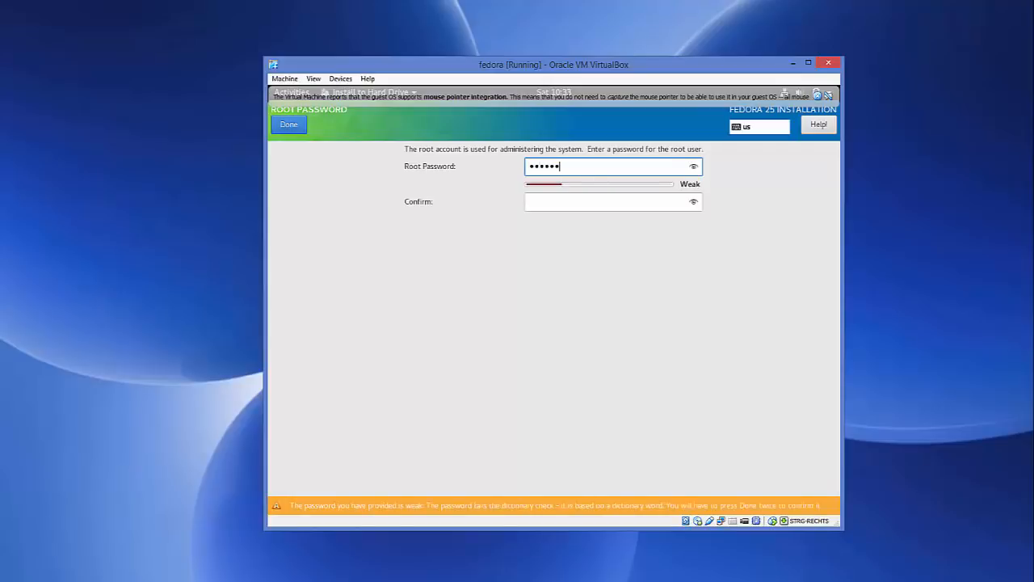
{"action": "left_click", "coordinate": [570, 202]}
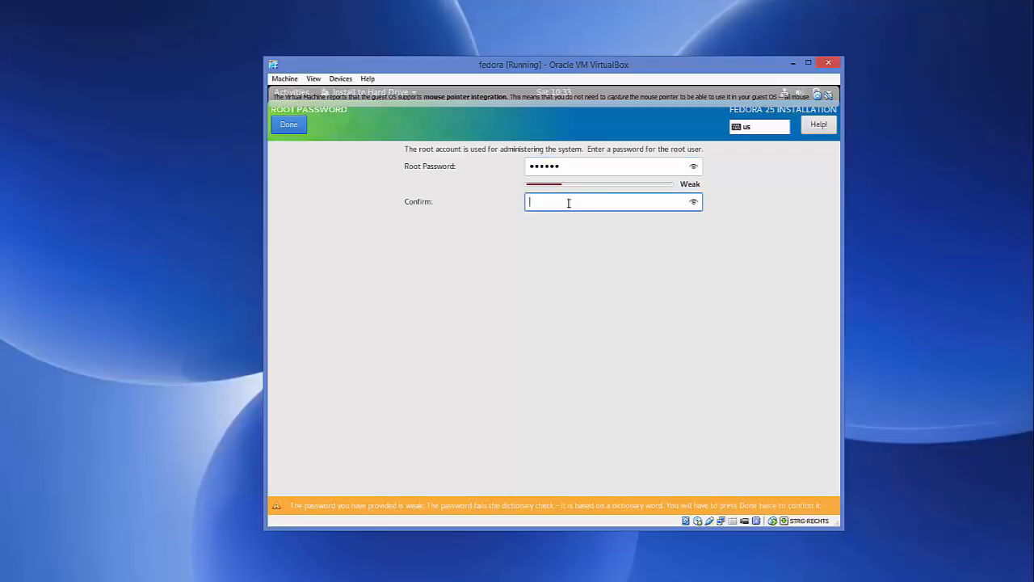
{"action": "type", "text": "aaaaaa"}
{"action": "left_click", "coordinate": [288, 126]}
{"action": "left_click", "coordinate": [289, 126]}
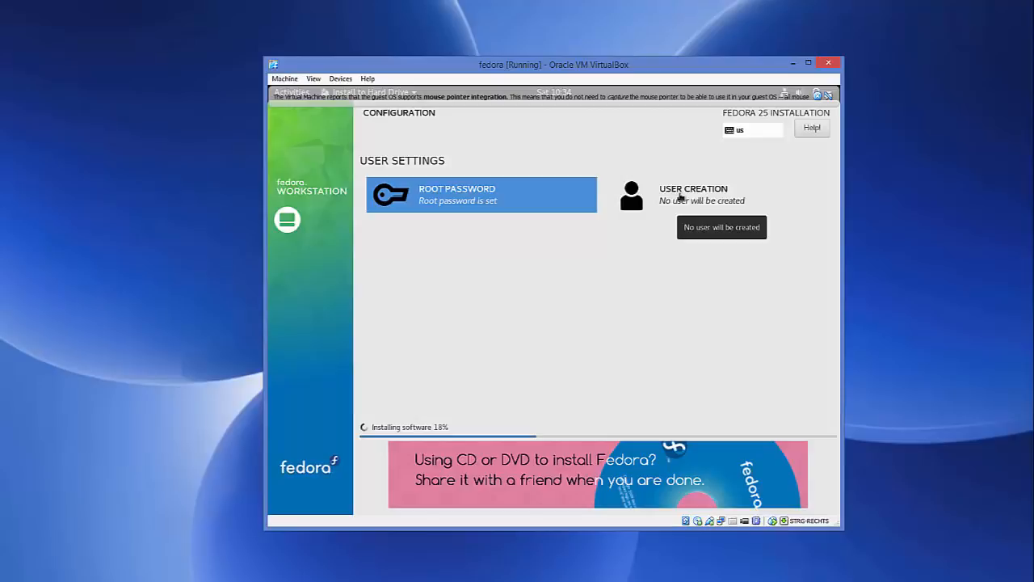
Step: Create a user with the full name and user name codebind and make it an administrator
{"action": "left_click", "coordinate": [680, 197]}
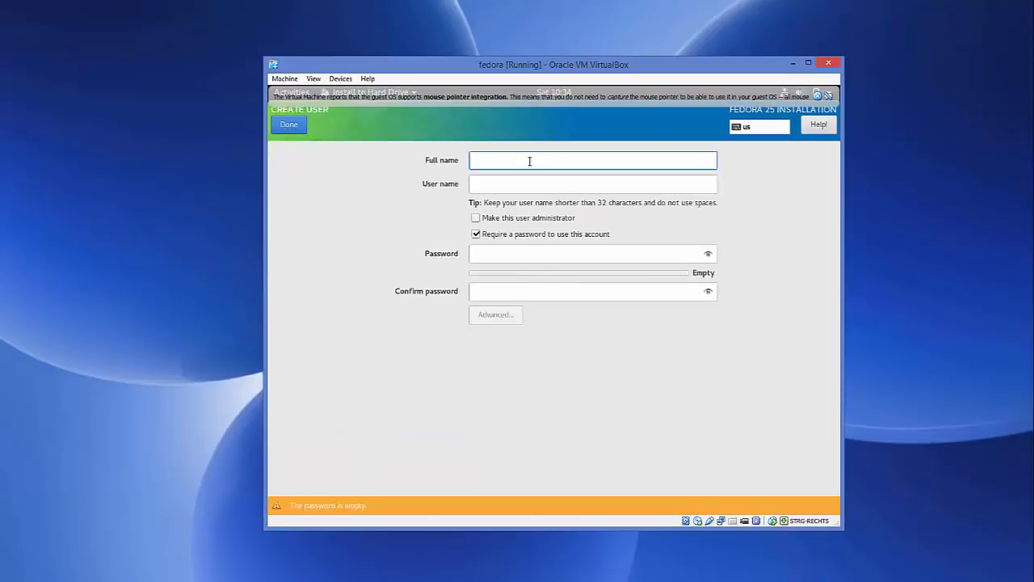
{"action": "type", "text": "code"}
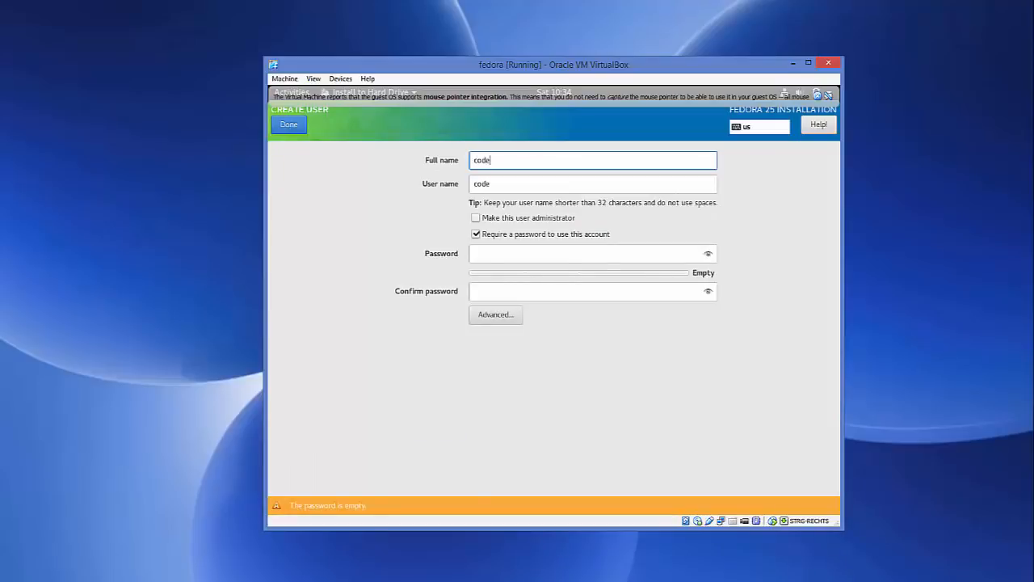
{"action": "type", "text": "bind"}
{"action": "left_click", "coordinate": [475, 219]}
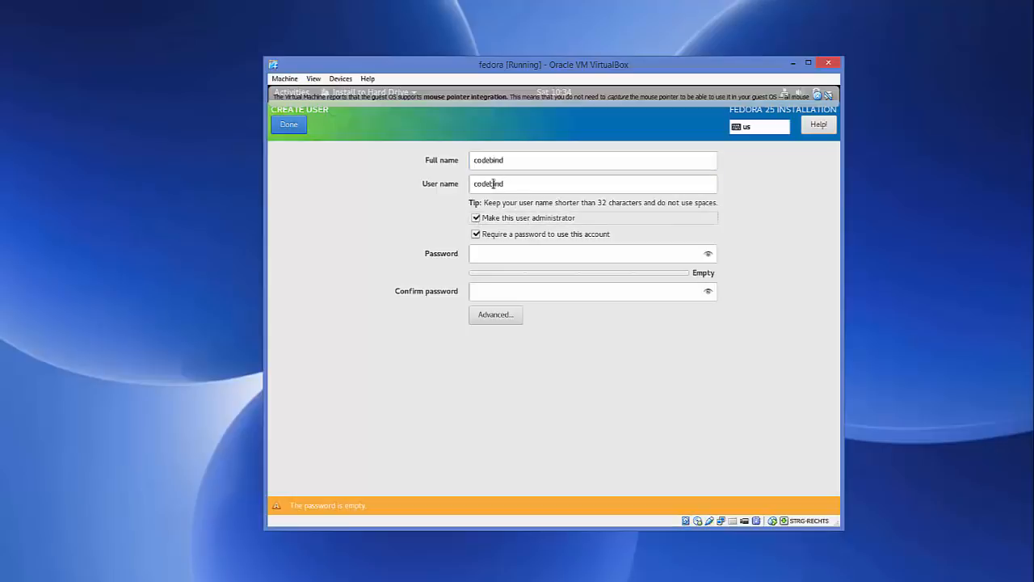
Step: Enter and confirm the codebind account's password and accept it despite its weak rating
{"action": "left_click", "coordinate": [496, 253]}
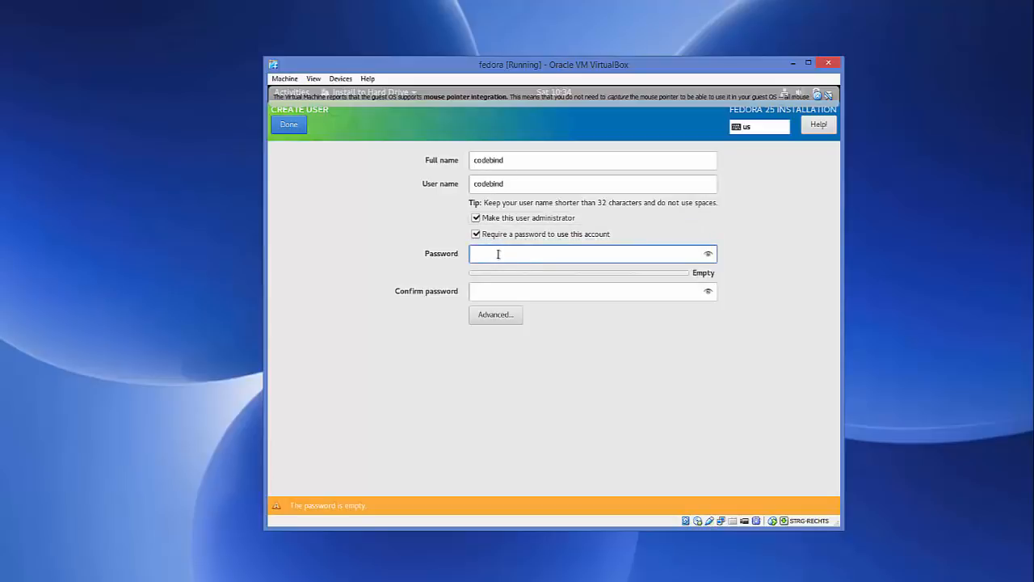
{"action": "type", "text": "c•••••"}
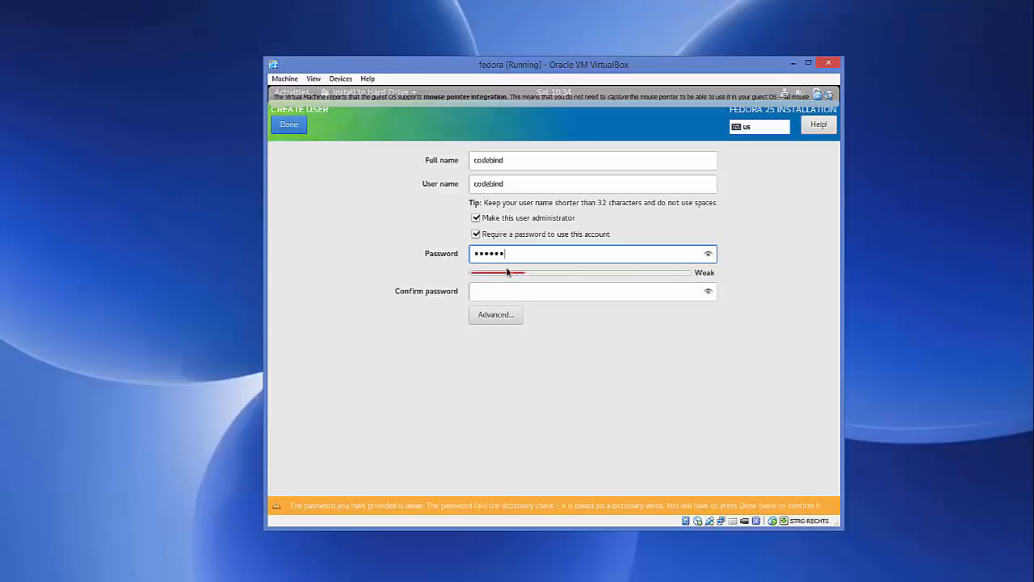
{"action": "left_click", "coordinate": [508, 294]}
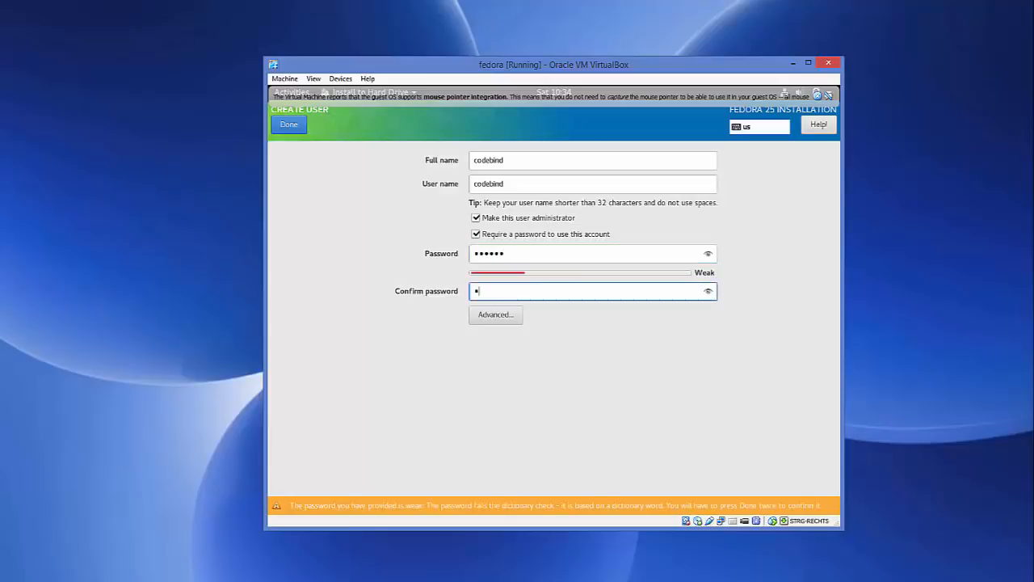
{"action": "type", "text": "••••••"}
{"action": "left_click", "coordinate": [289, 125]}
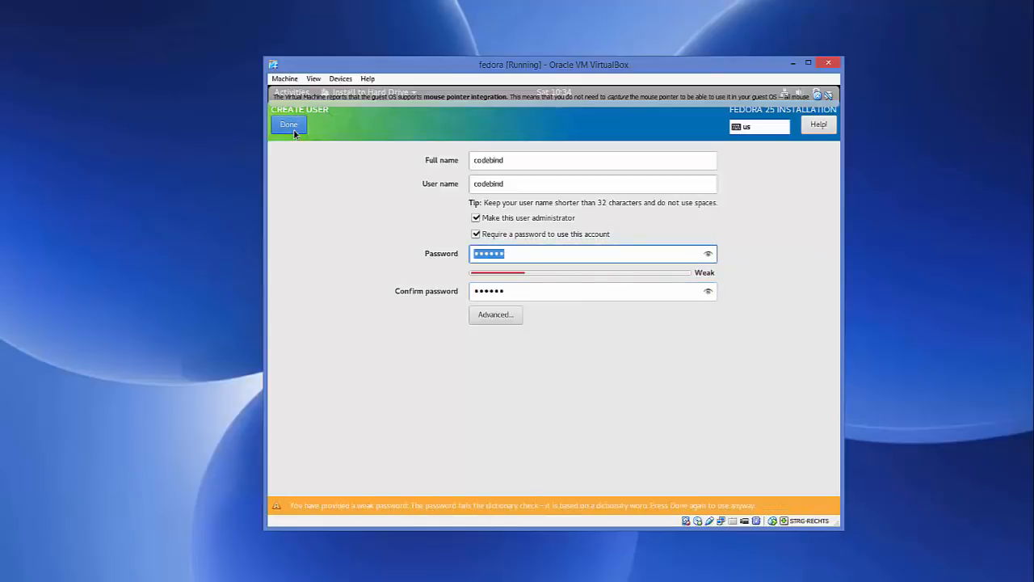
{"action": "left_click", "coordinate": [293, 126]}
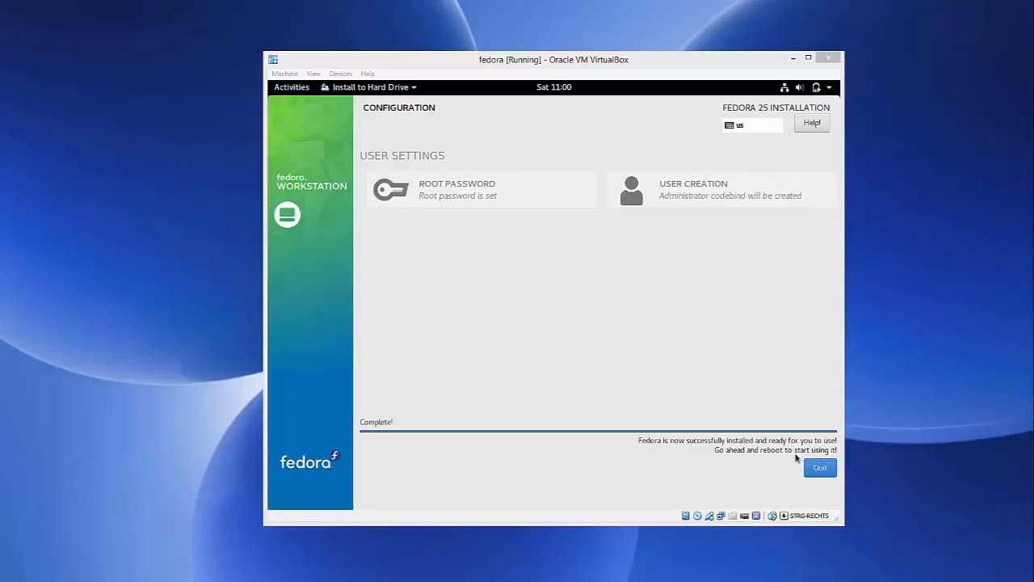
Step: Quit the completed Fedora installer to return to the live desktop
{"action": "left_click", "coordinate": [819, 468]}
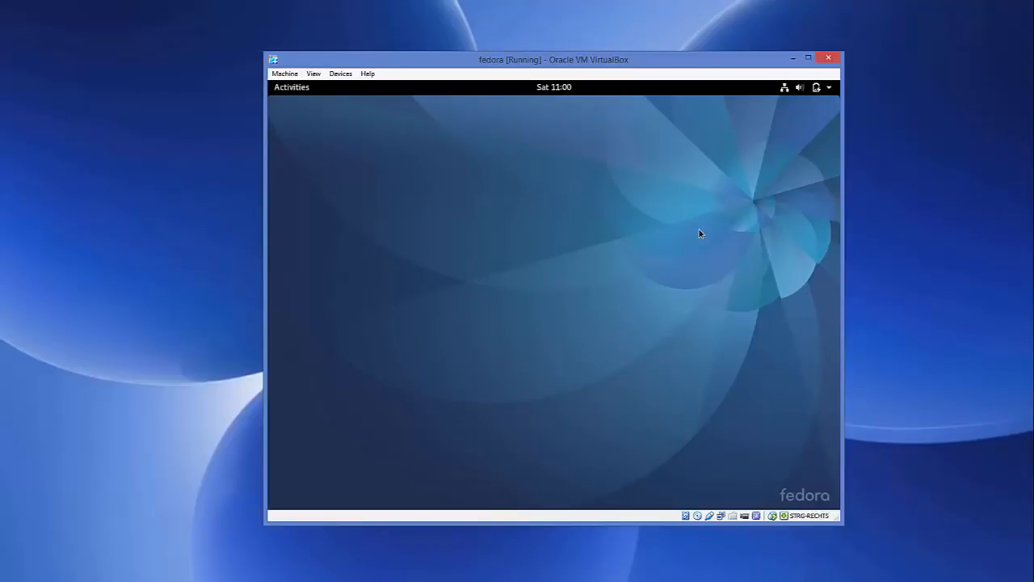
Step: Bring up the live session's power-off options and force-unmount Fedora-Workstation-Live-x86_64-25-1.3.iso from the virtual optical drive
{"action": "left_click", "coordinate": [829, 89]}
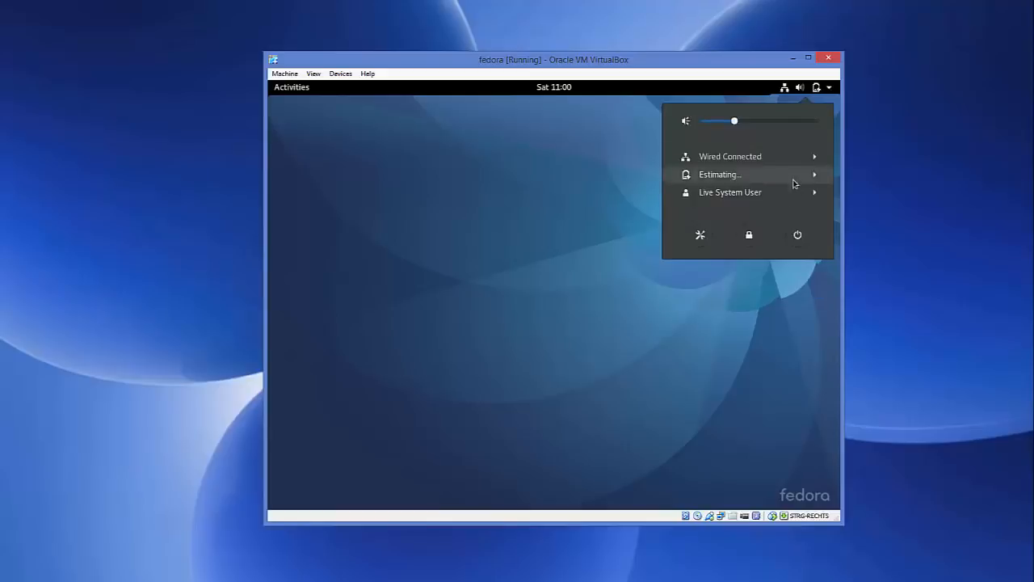
{"action": "left_click", "coordinate": [798, 235]}
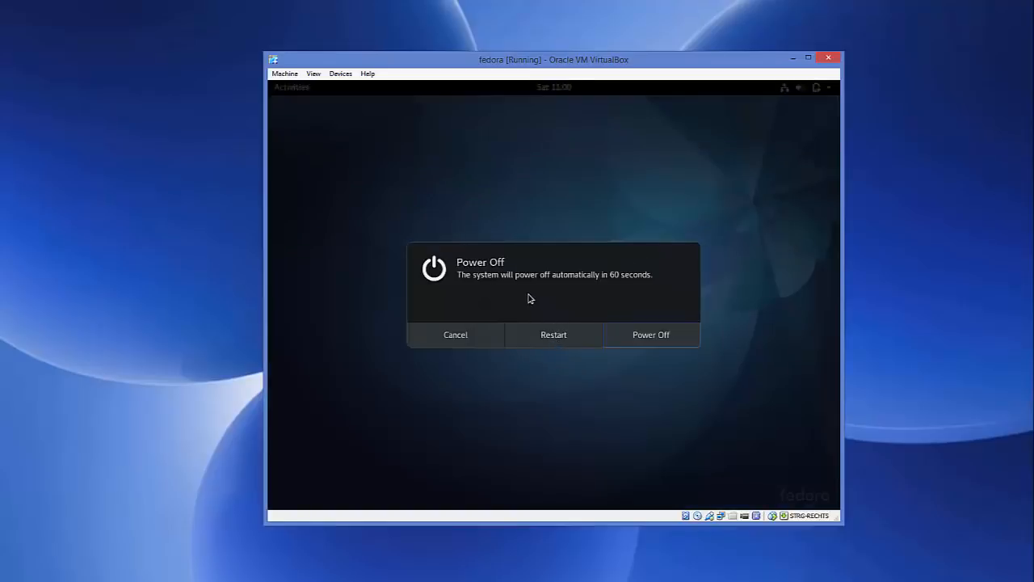
{"action": "left_click", "coordinate": [341, 74]}
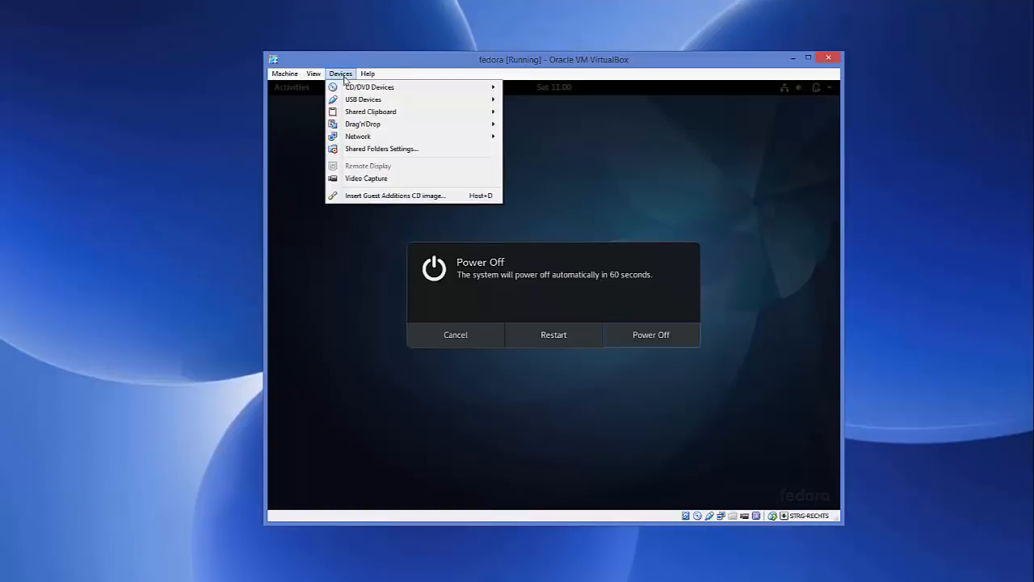
{"action": "mouse_move", "coordinate": [370, 90]}
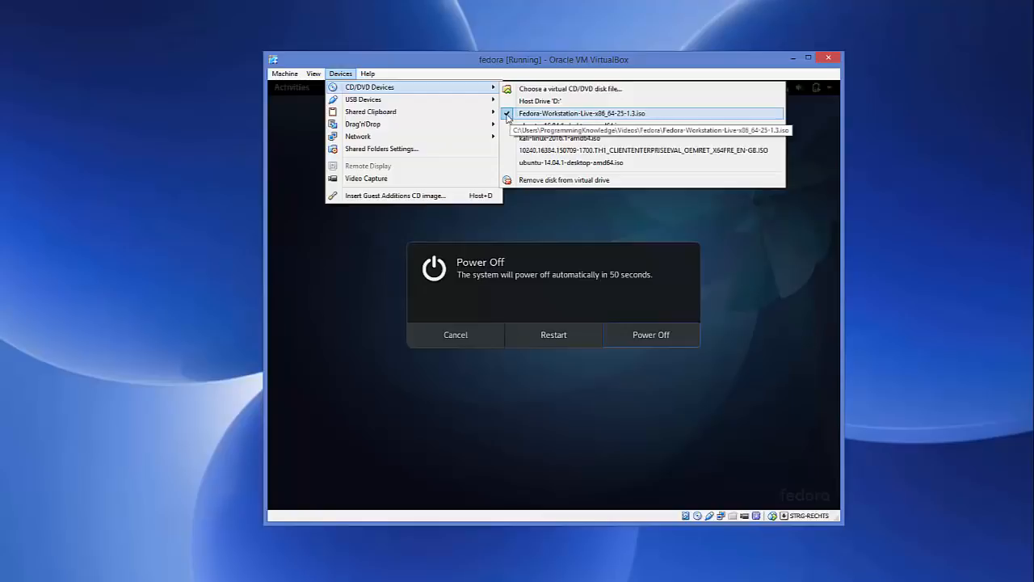
{"action": "left_click", "coordinate": [508, 115]}
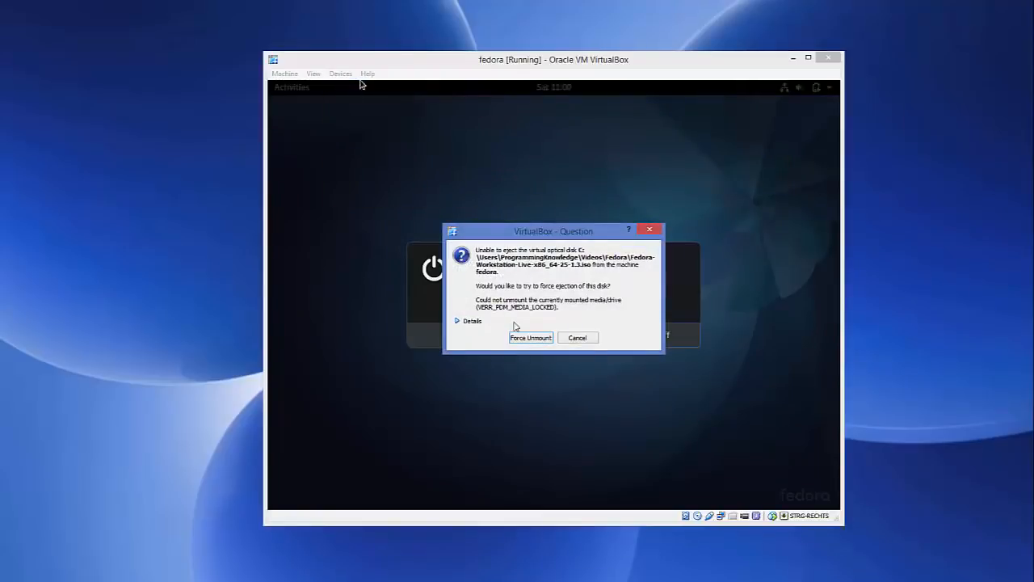
{"action": "left_click", "coordinate": [528, 338]}
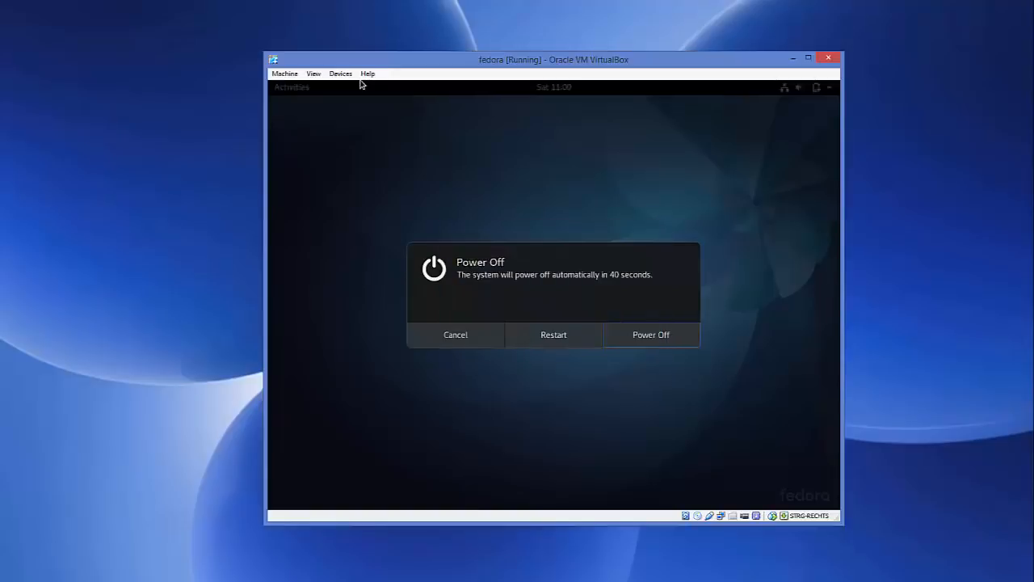
Step: Check the virtual optical drive's disk selection and restart the live system
{"action": "left_click", "coordinate": [342, 75]}
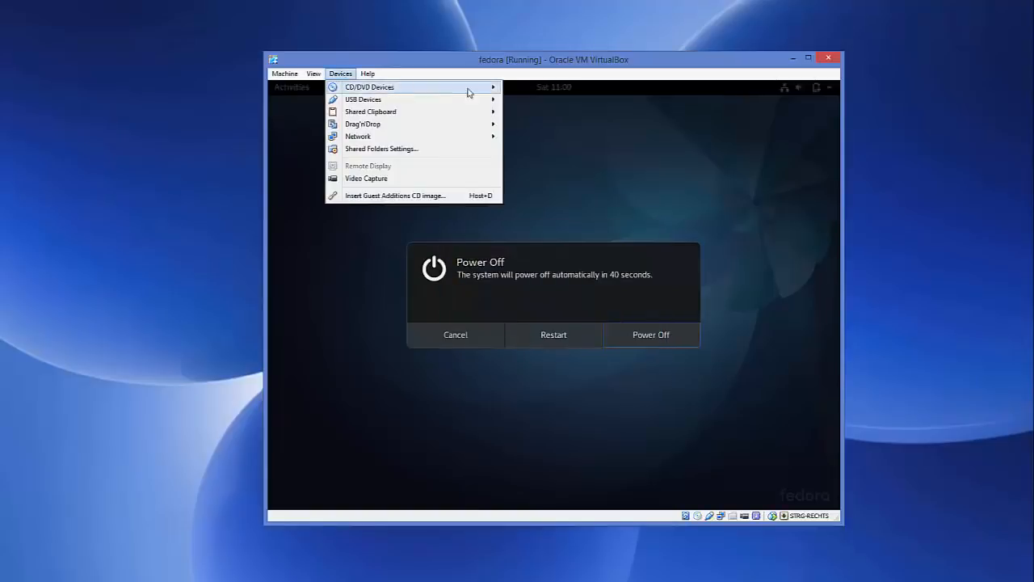
{"action": "mouse_move", "coordinate": [474, 89]}
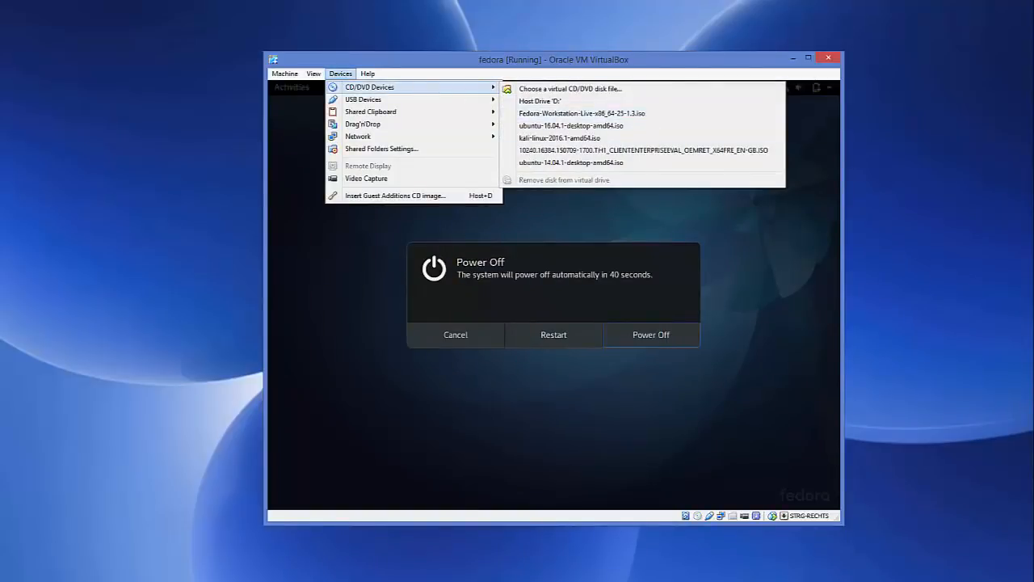
{"action": "left_click", "coordinate": [514, 115]}
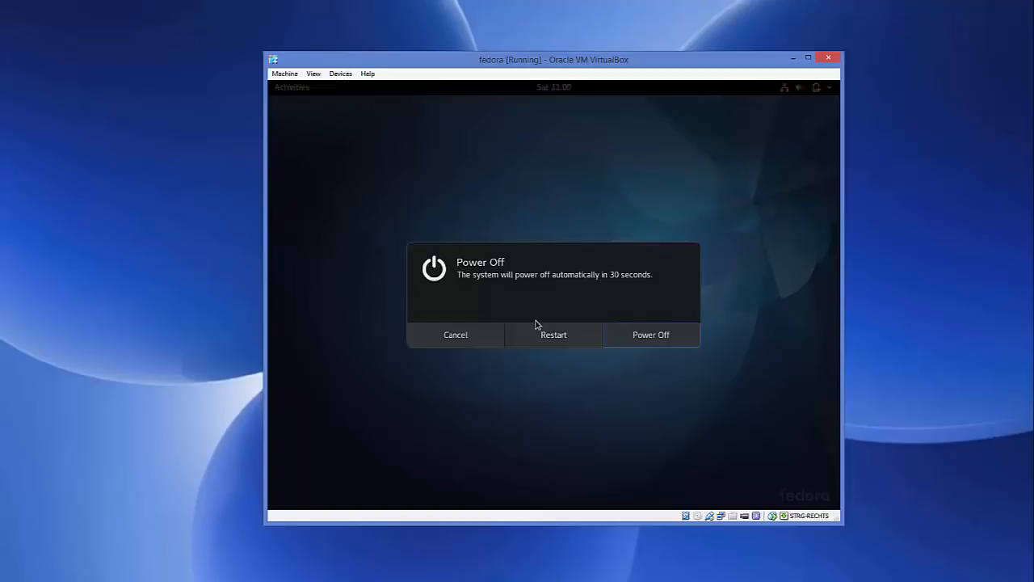
{"action": "left_click", "coordinate": [541, 339]}
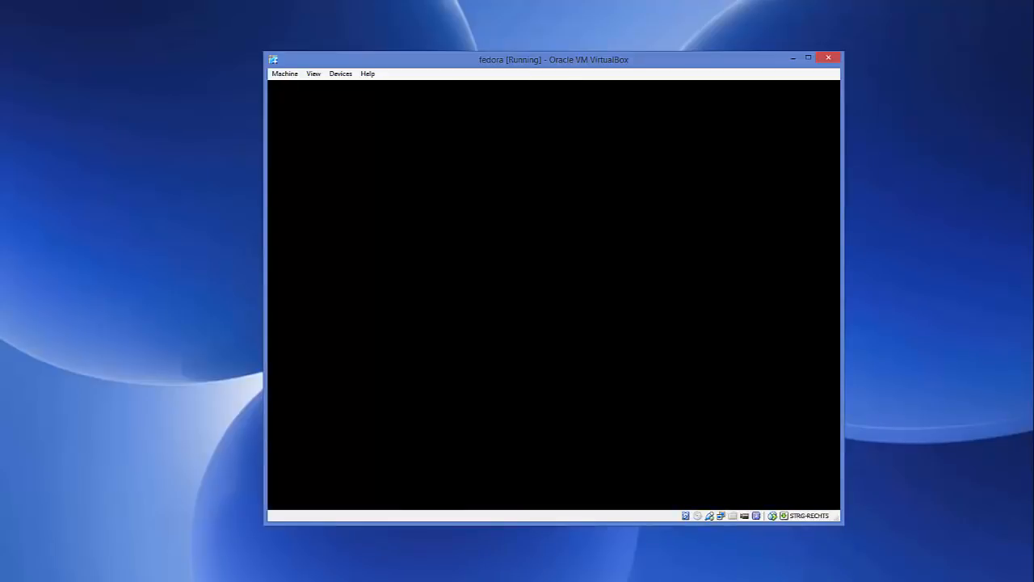
Step: Reset the fedora virtual machine, confirm the reset, and dismiss the mouse pointer integration notice during boot
{"action": "left_click", "coordinate": [281, 75]}
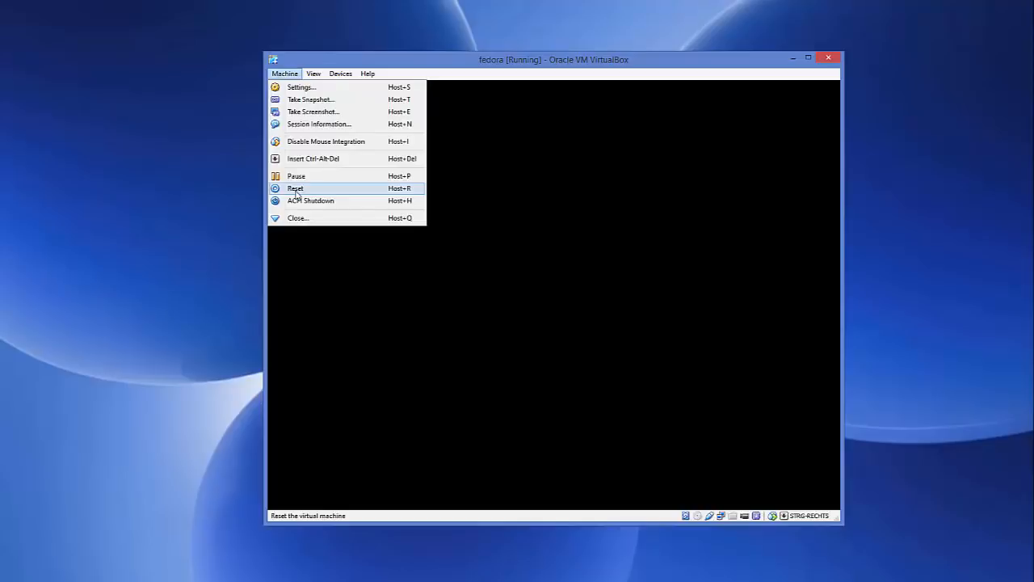
{"action": "left_click", "coordinate": [286, 75]}
{"action": "left_click", "coordinate": [286, 75]}
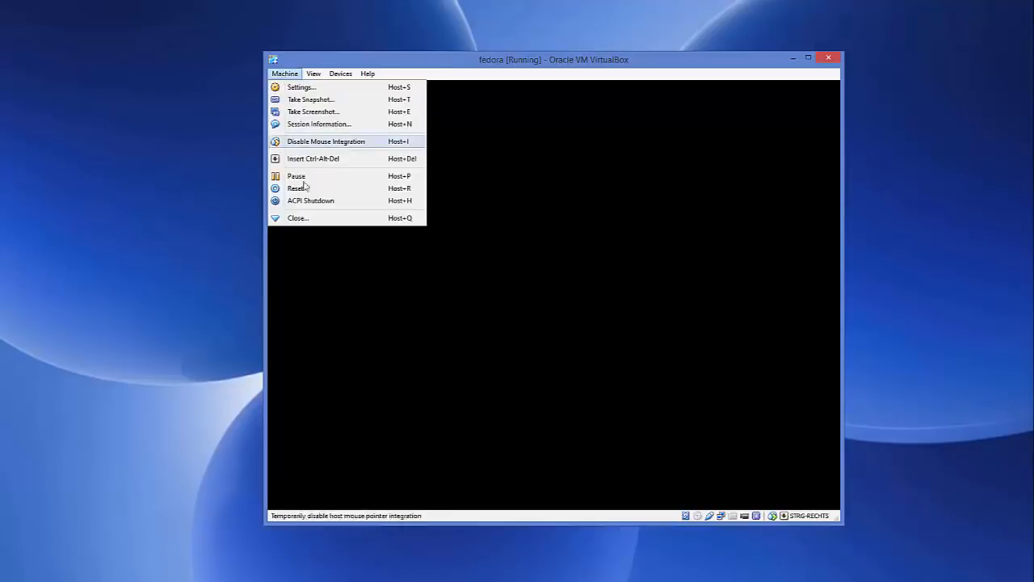
{"action": "left_click", "coordinate": [305, 188]}
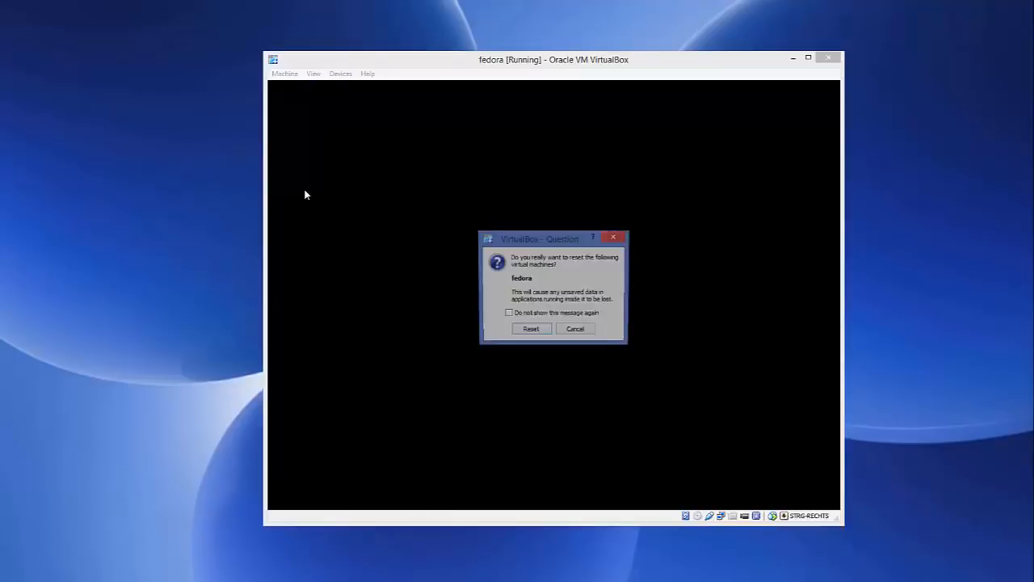
{"action": "left_click", "coordinate": [529, 331]}
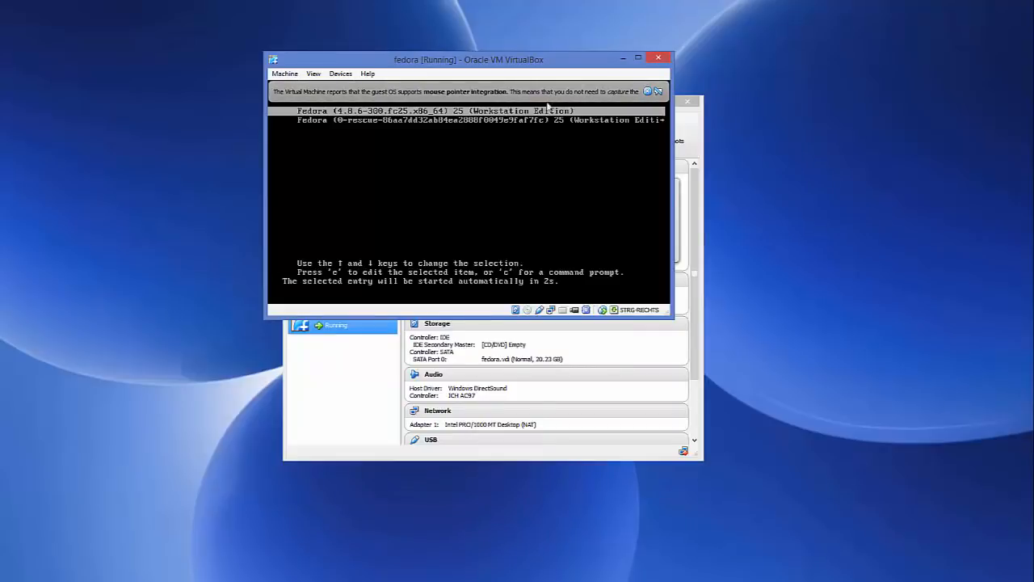
{"action": "left_click", "coordinate": [648, 92]}
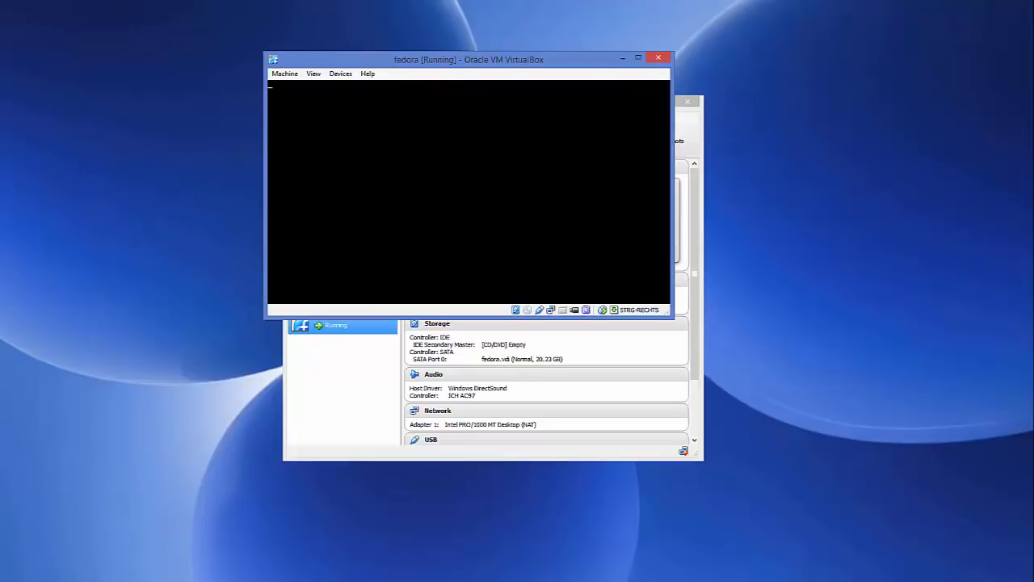
{"action": "left_click", "coordinate": [648, 92]}
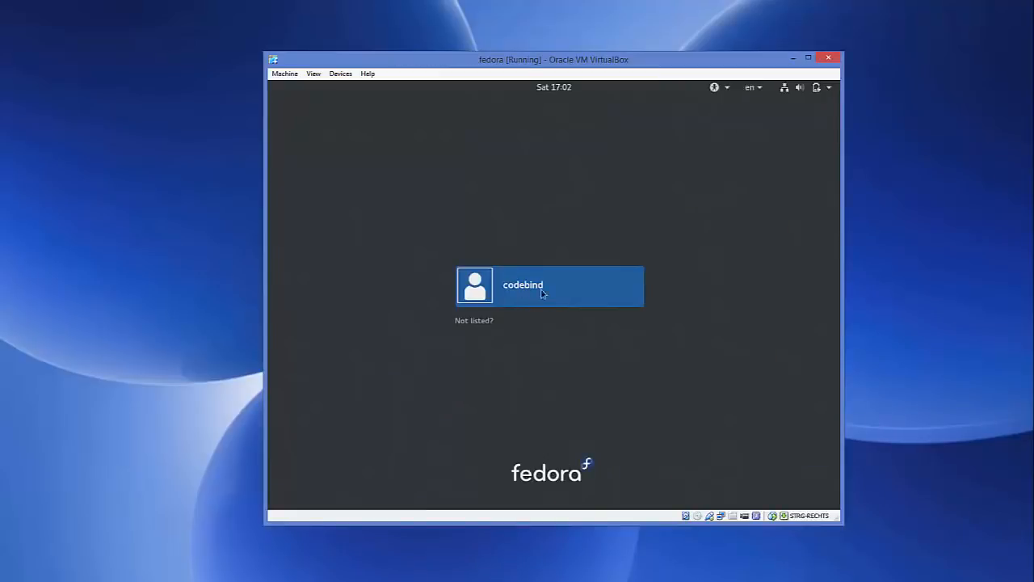
Step: Sign in to the installed Fedora system as codebind with the account password
{"action": "left_click", "coordinate": [527, 296]}
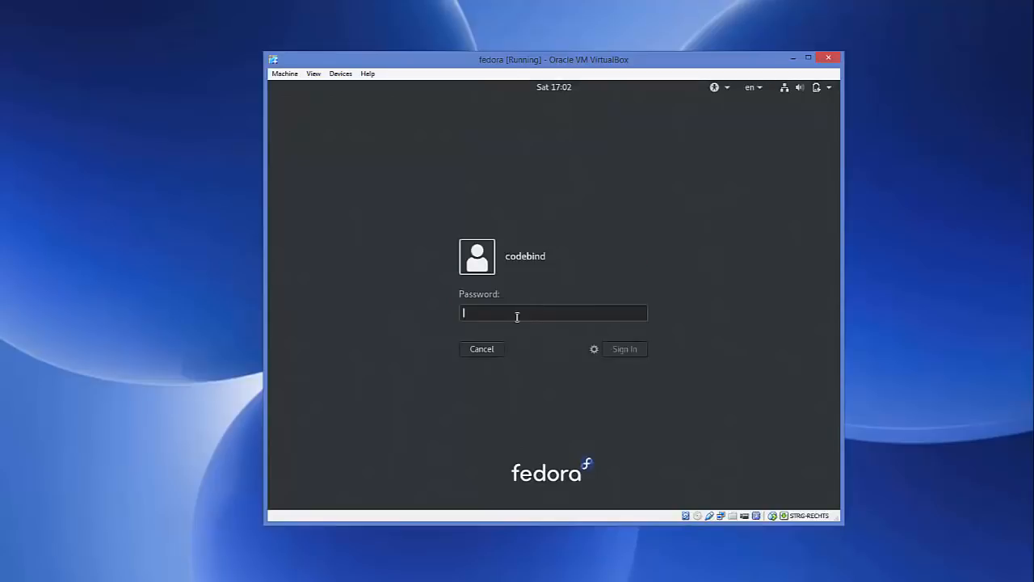
{"action": "type", "text": "****"}
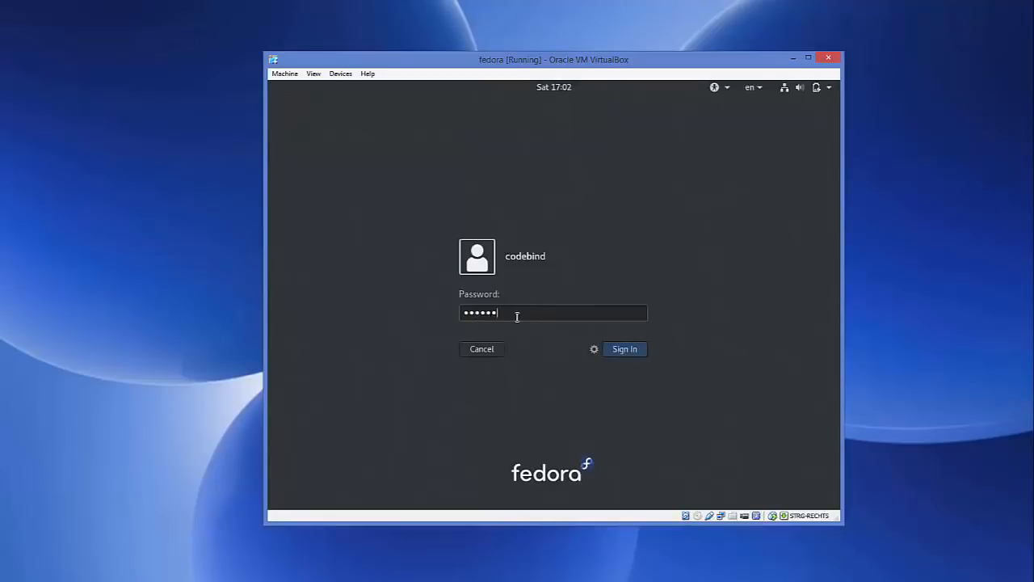
{"action": "left_click", "coordinate": [626, 356]}
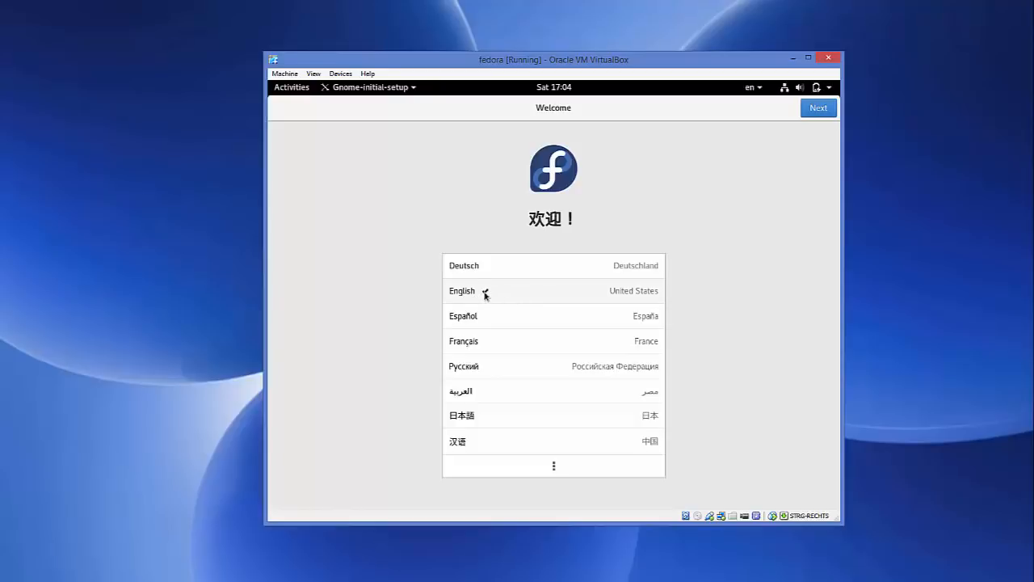
Step: Complete the initial setup with English (United States), the English (US) keyboard, Location Services and Automatic Problem Reporting on, and start using Fedora
{"action": "left_click", "coordinate": [816, 108]}
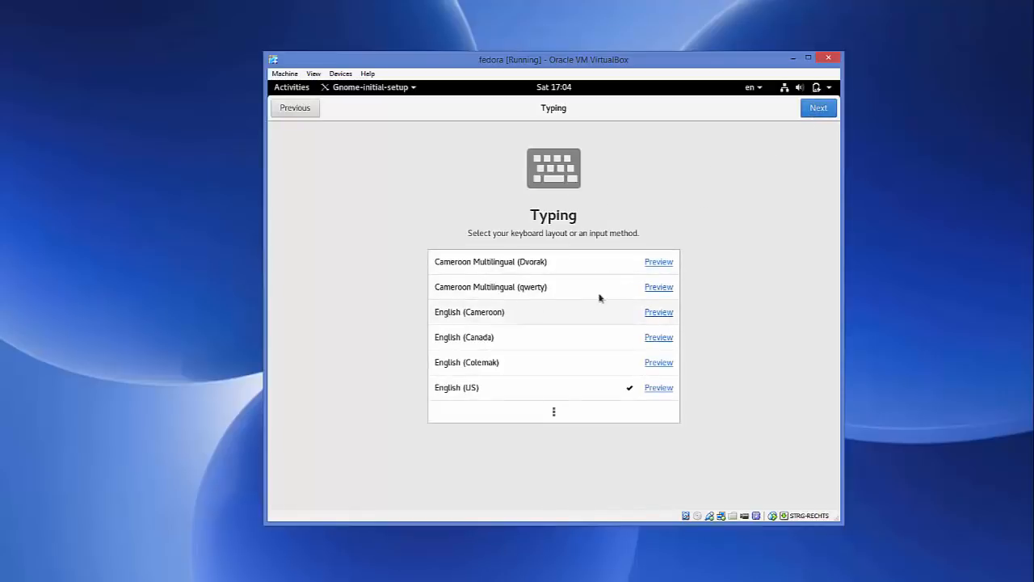
{"action": "left_click", "coordinate": [818, 109]}
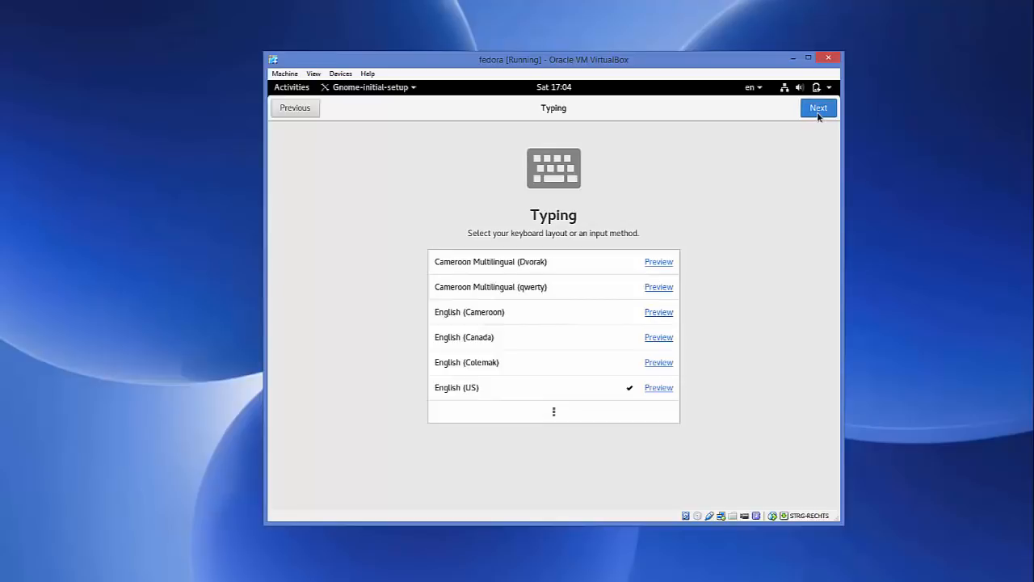
{"action": "left_click", "coordinate": [818, 113]}
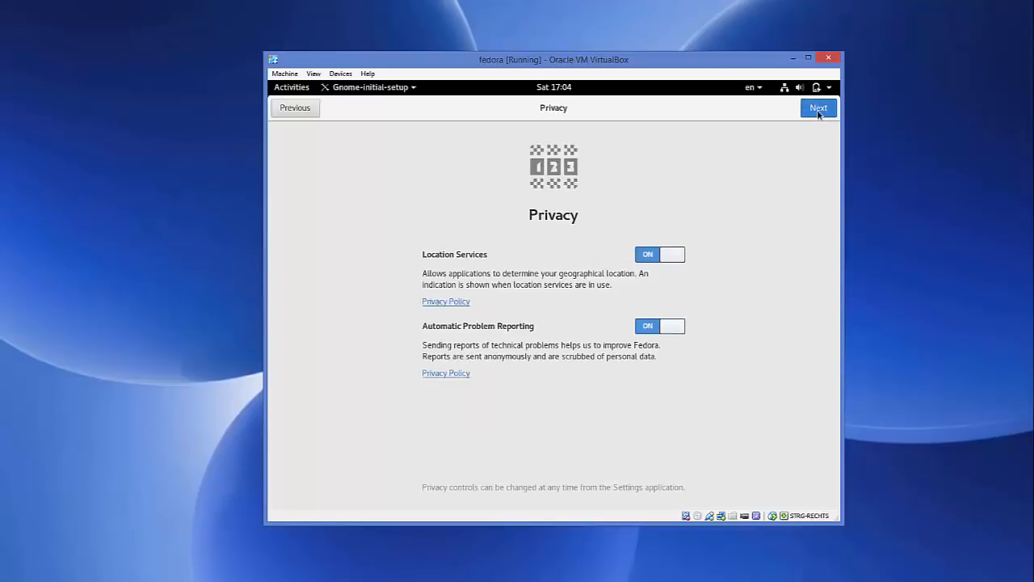
{"action": "left_click", "coordinate": [817, 112]}
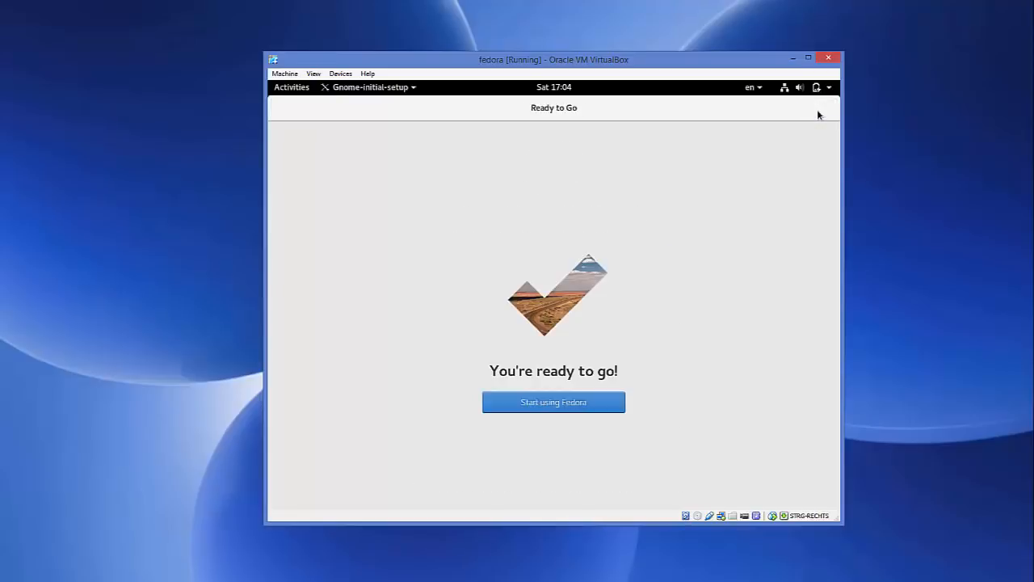
{"action": "left_click", "coordinate": [546, 407]}
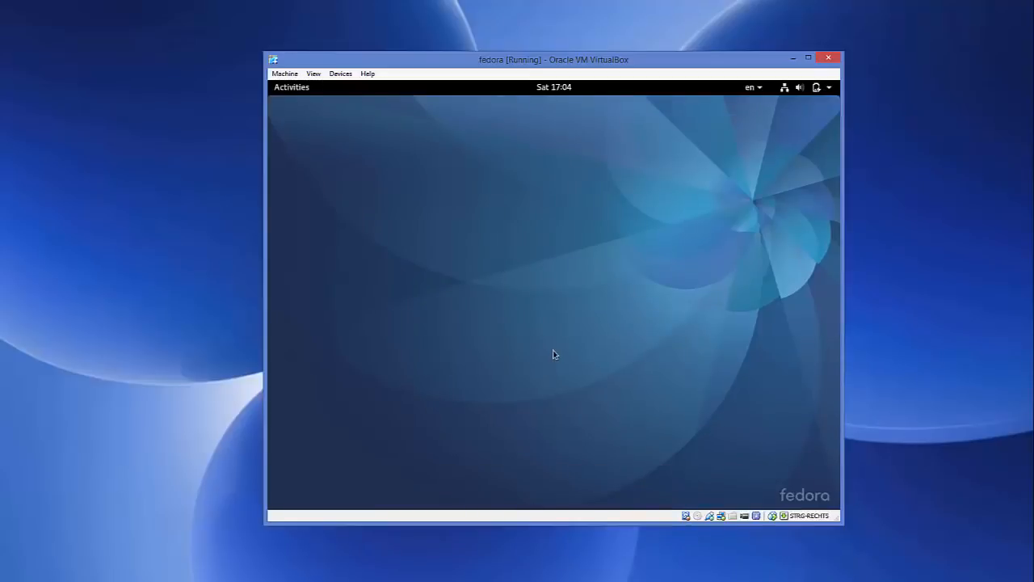